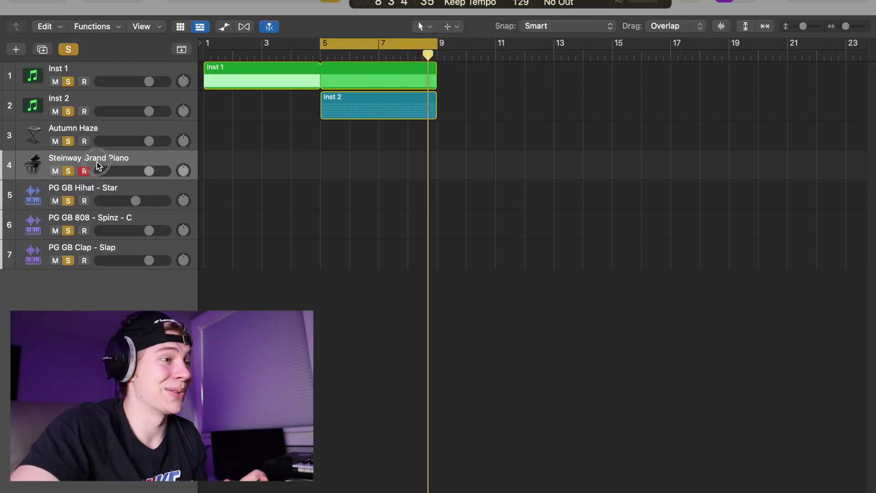
Create a pattern region on the PG GB Hihat - Star track with all 16 steps filled.
{"action": "left_click", "coordinate": [91, 195]}
{"action": "right_click", "coordinate": [330, 194]}
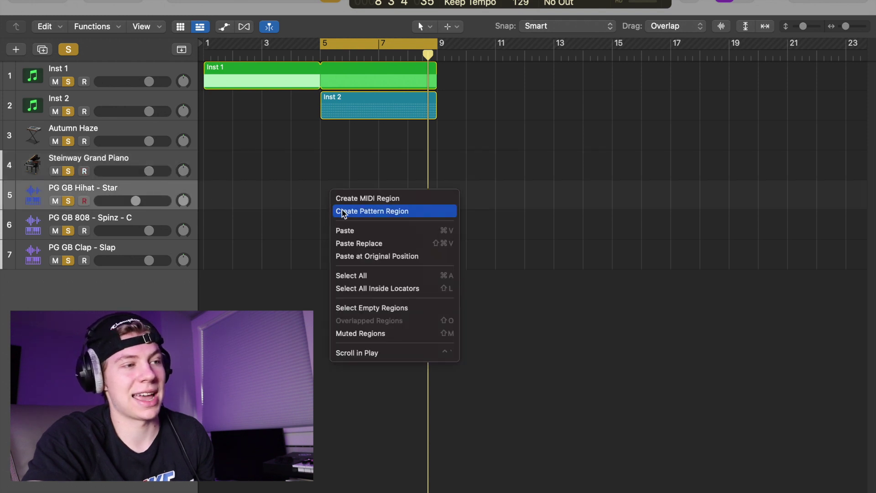
{"action": "left_click", "coordinate": [343, 212]}
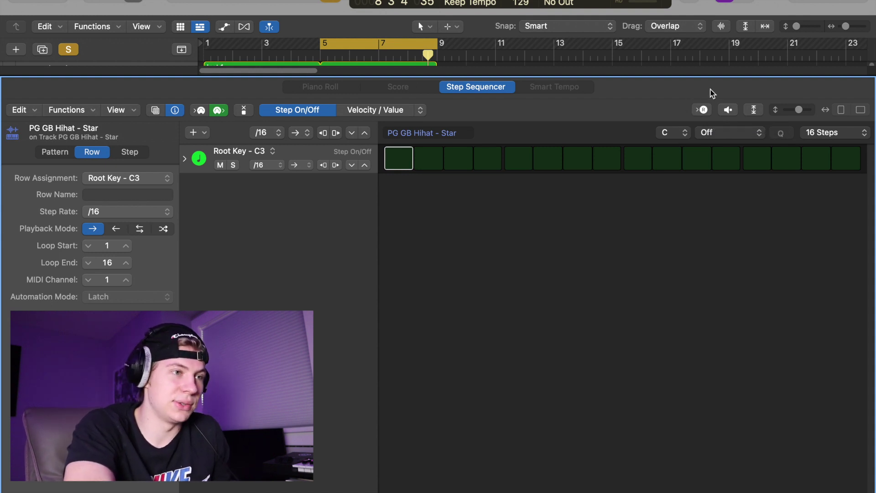
{"action": "left_click", "coordinate": [704, 110]}
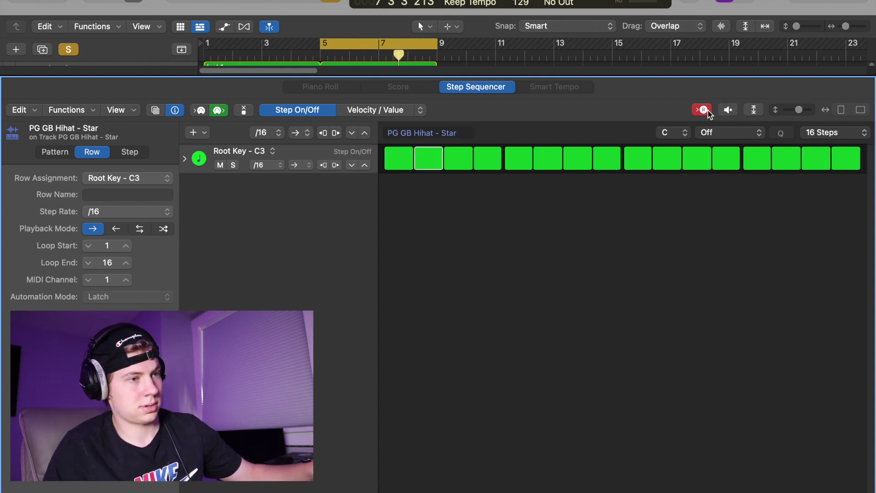
{"action": "left_click", "coordinate": [708, 112]}
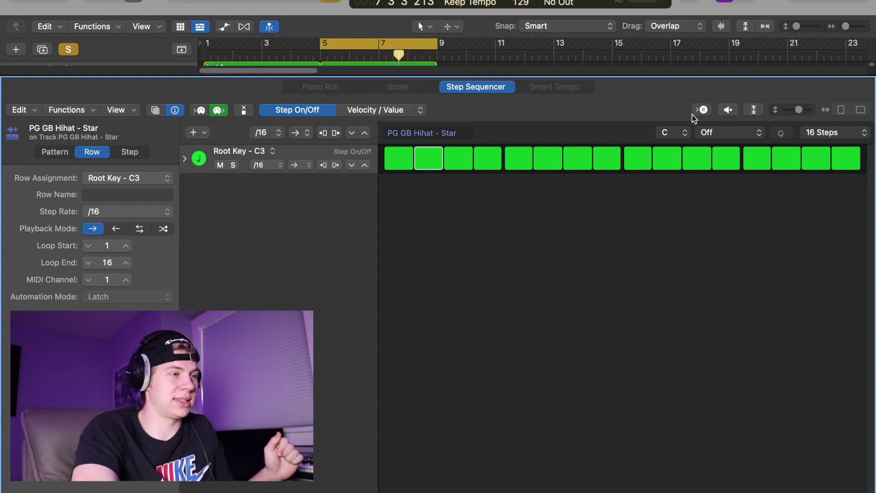
{"action": "key", "text": "e"}
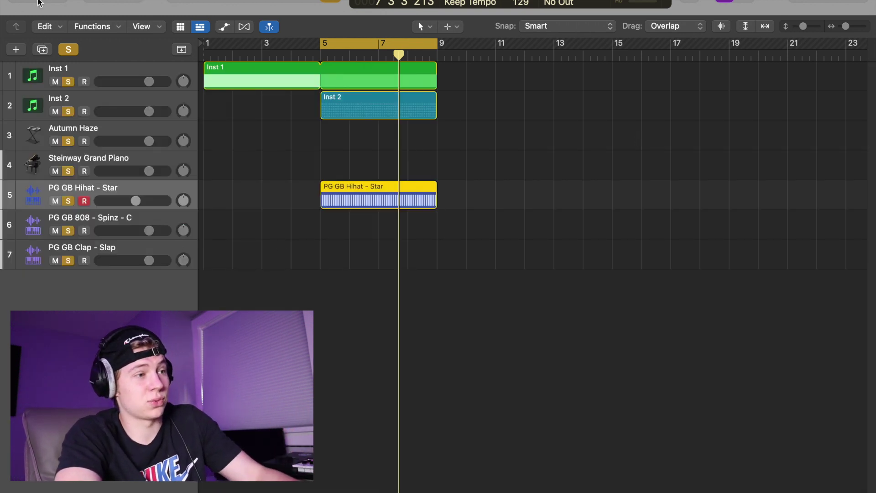
Open the hi-hat track's Quick Sampler and enlarge its view to 75%.
{"action": "left_click", "coordinate": [38, 3]}
{"action": "left_click", "coordinate": [35, 251]}
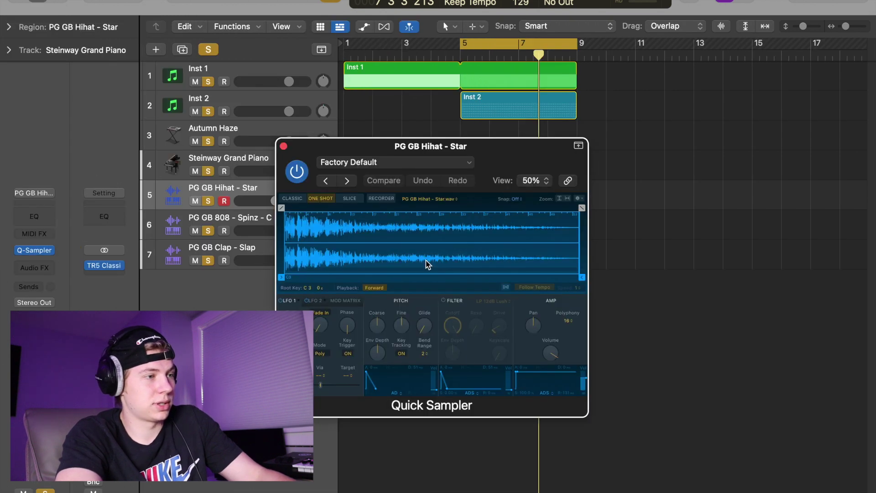
{"action": "key", "text": "e"}
{"action": "left_click_drag", "start_coordinate": [502, 149], "coordinate": [198, 6]}
{"action": "left_click", "coordinate": [327, 111]}
{"action": "left_click", "coordinate": [355, 195]}
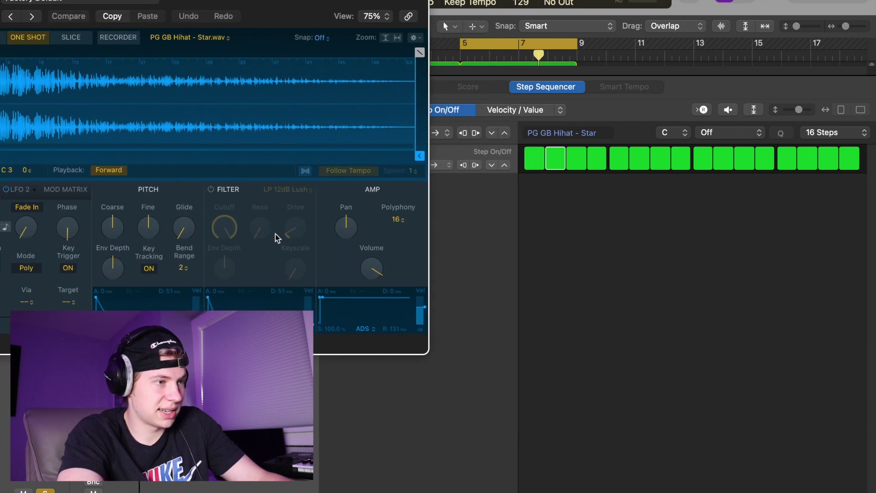
Enable the sampler Filter and record the Filter Cutoff lowered to about 71.7% into the pattern.
{"action": "left_click", "coordinate": [211, 190]}
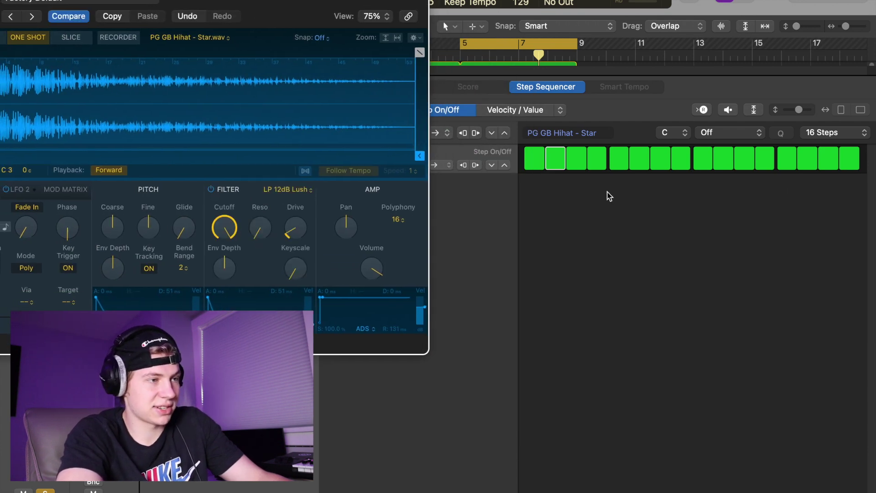
{"action": "left_click", "coordinate": [708, 110]}
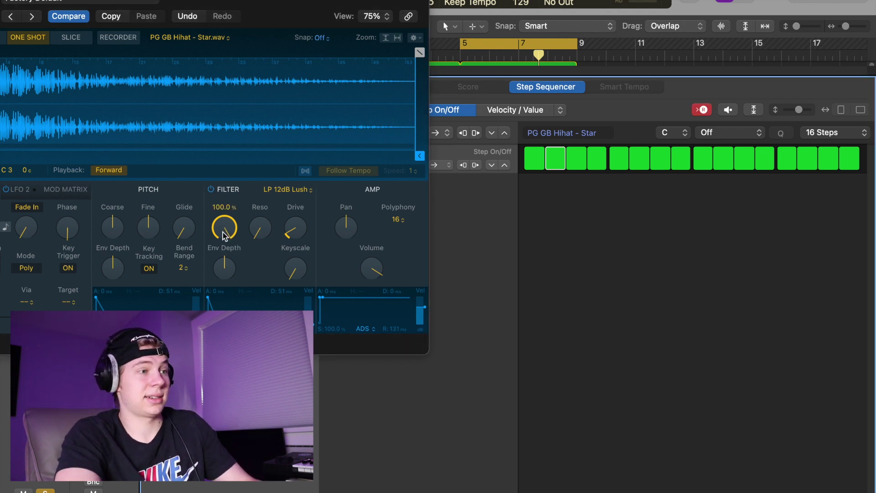
{"action": "left_click_drag", "start_coordinate": [223, 235], "coordinate": [237, 281]}
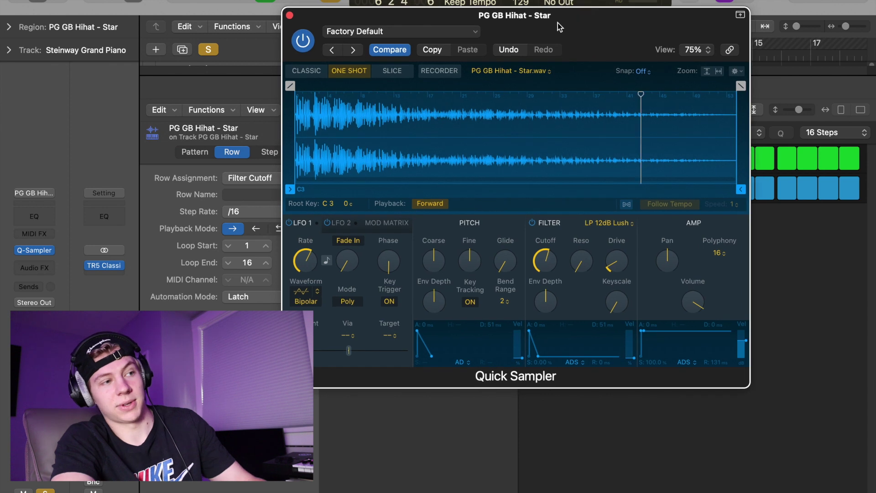
{"action": "left_click", "coordinate": [301, 41]}
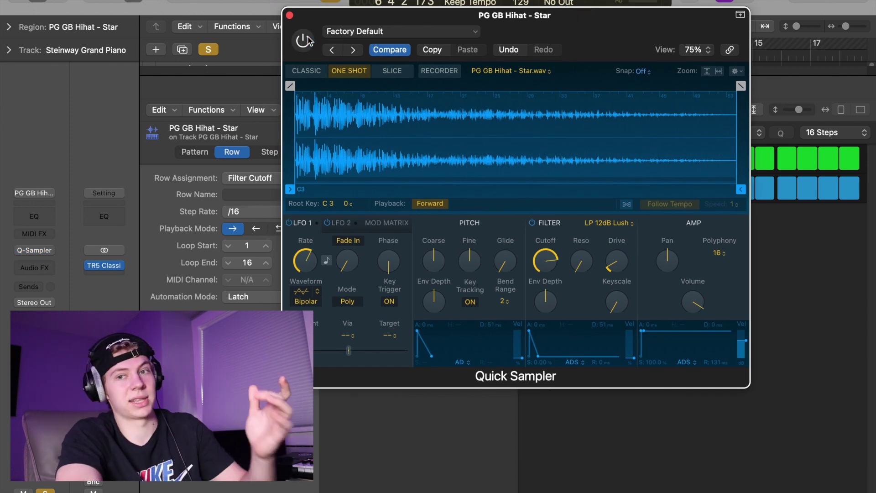
{"action": "left_click", "coordinate": [290, 16]}
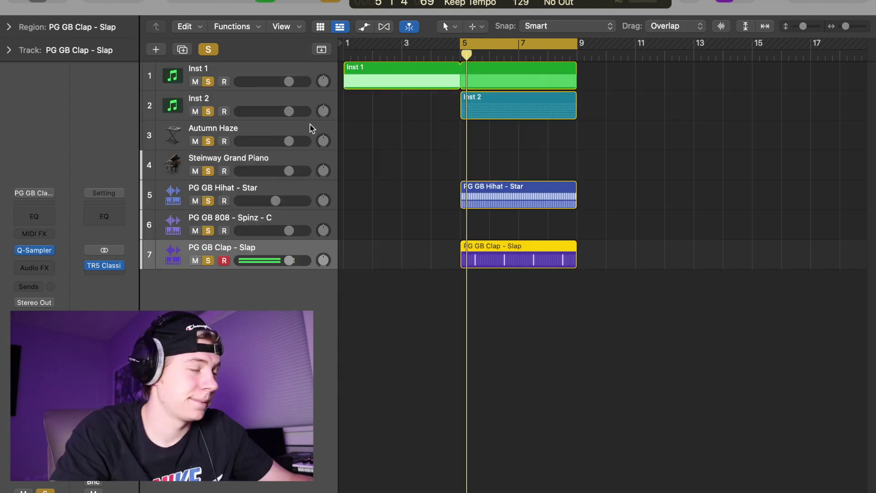
Add a MIDI region on the Steinway Grand Piano track, stretch it to bar 9, then delete it.
{"action": "left_click", "coordinate": [242, 158]}
{"action": "right_click", "coordinate": [479, 168]}
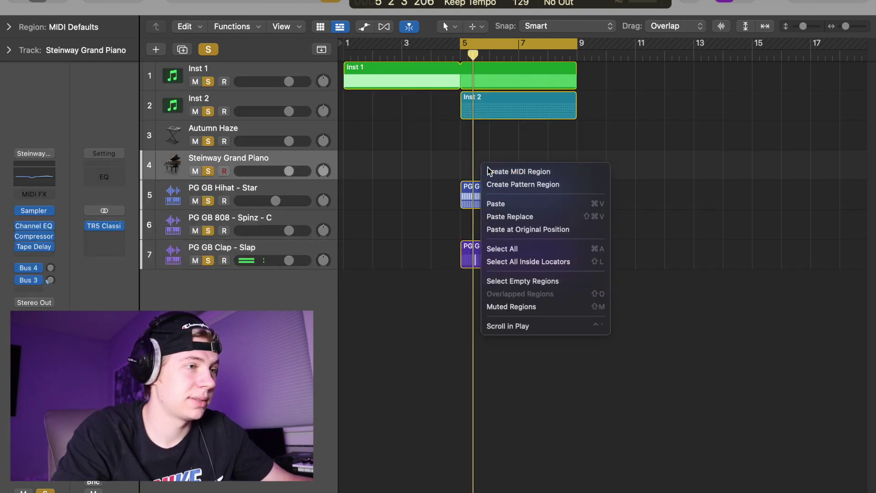
{"action": "left_click", "coordinate": [501, 173]}
{"action": "left_click_drag", "start_coordinate": [489, 170], "coordinate": [566, 166]}
{"action": "key", "text": "Delete"}
Create a piano pattern region with key C# and the Natural Minor scale.
{"action": "right_click", "coordinate": [477, 159]}
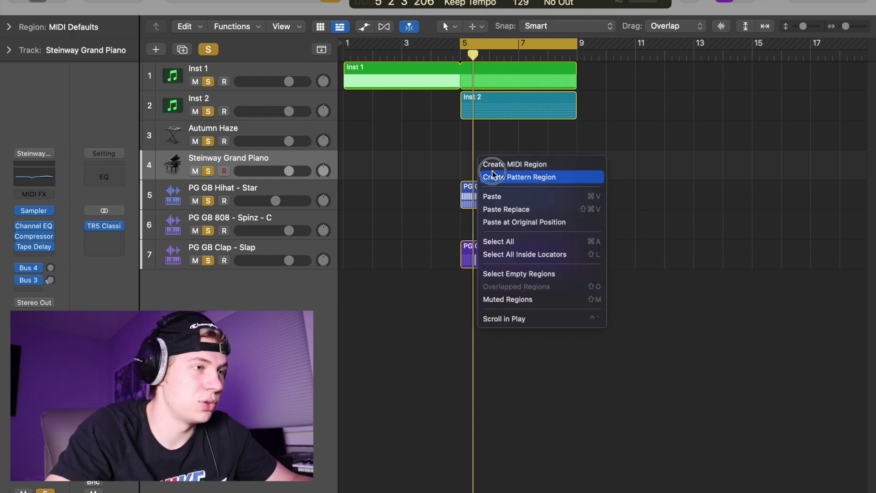
{"action": "left_click", "coordinate": [495, 173]}
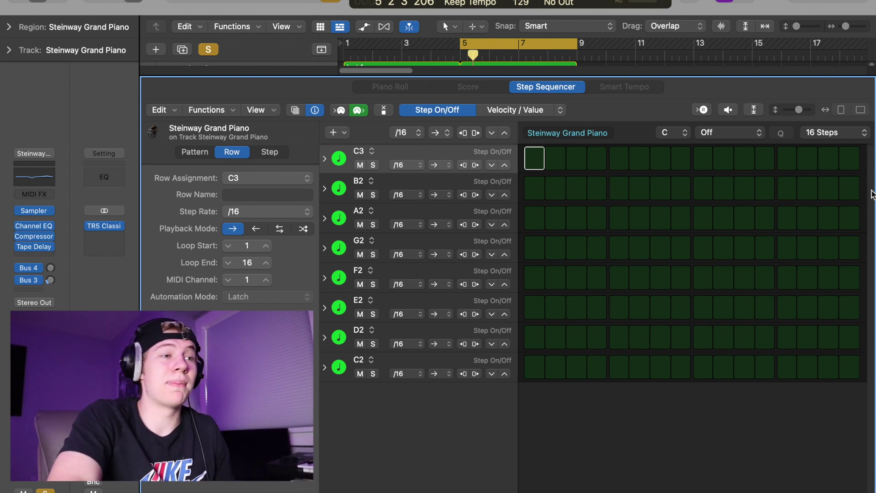
{"action": "left_click", "coordinate": [674, 135]}
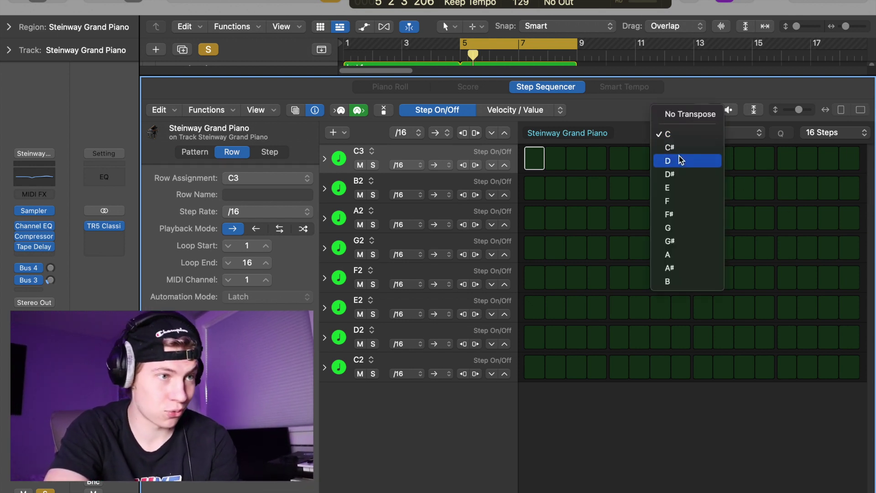
{"action": "left_click", "coordinate": [671, 146]}
{"action": "left_click", "coordinate": [705, 133]}
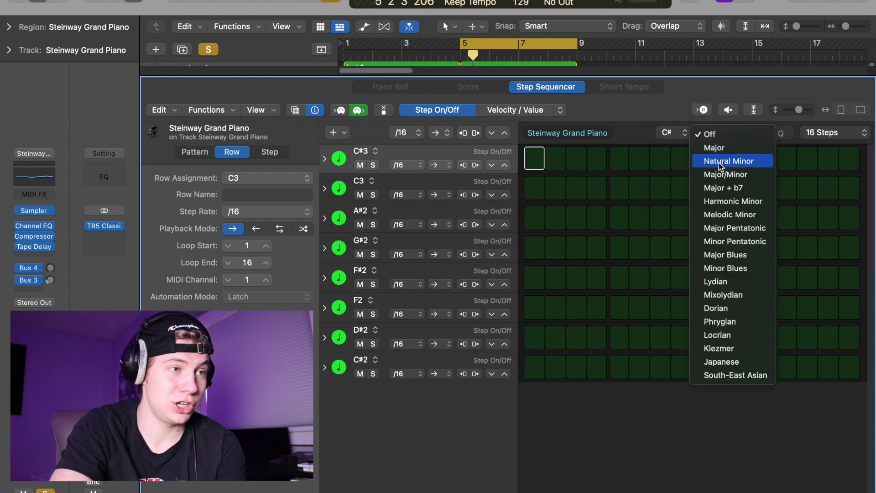
{"action": "left_click", "coordinate": [720, 162]}
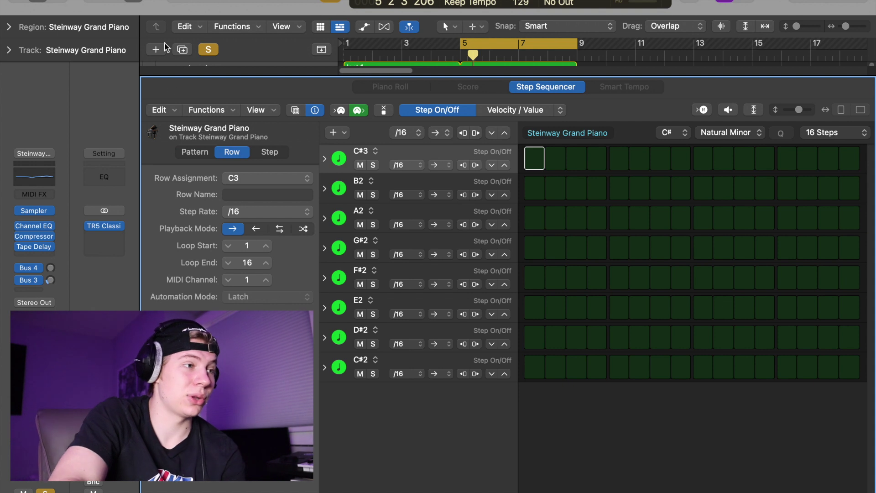
{"action": "left_click", "coordinate": [40, 2]}
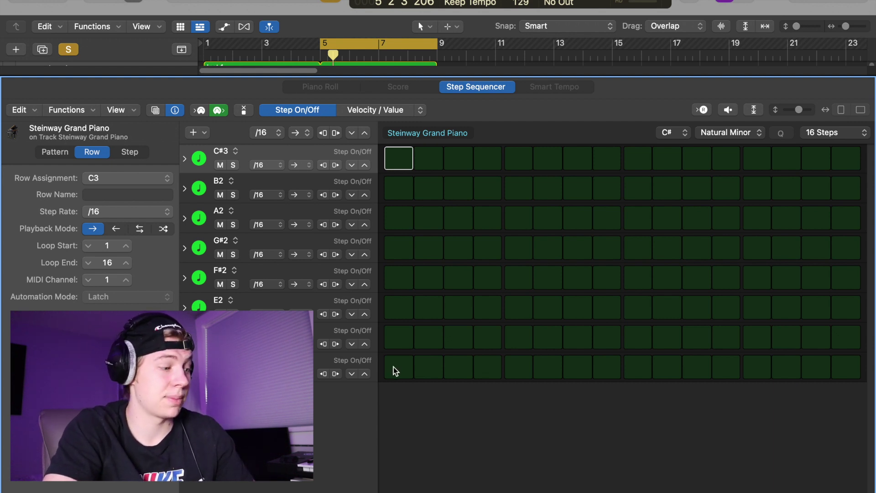
Enter a C#2–E2–G#2 chord across steps 1–4 and play it back.
{"action": "left_click_drag", "start_coordinate": [393, 368], "coordinate": [479, 368]}
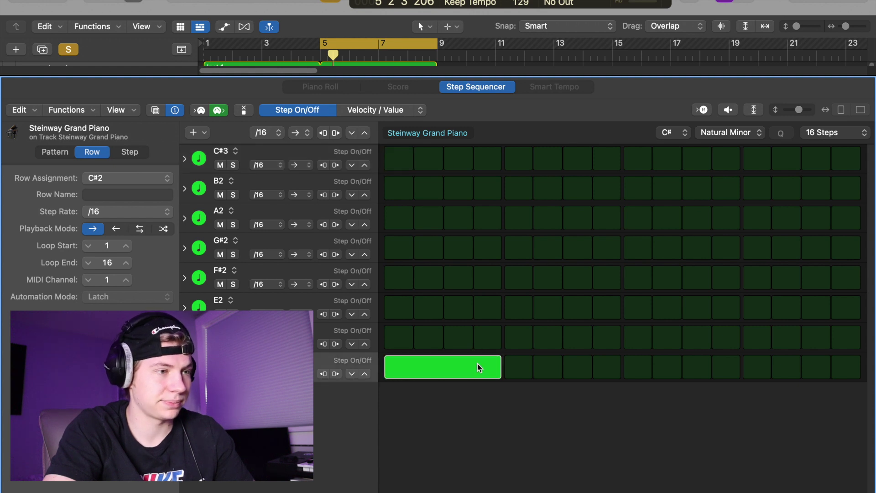
{"action": "left_click", "coordinate": [392, 312]}
{"action": "left_click_drag", "start_coordinate": [405, 312], "coordinate": [489, 317]}
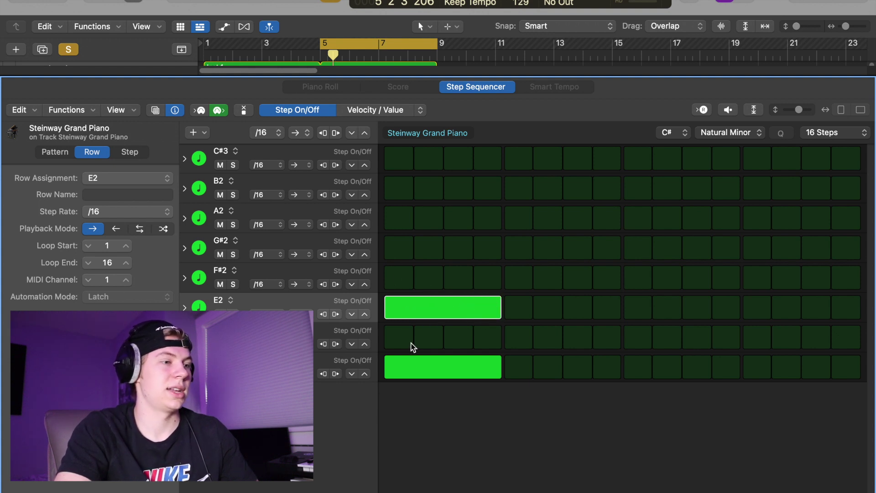
{"action": "left_click", "coordinate": [400, 250]}
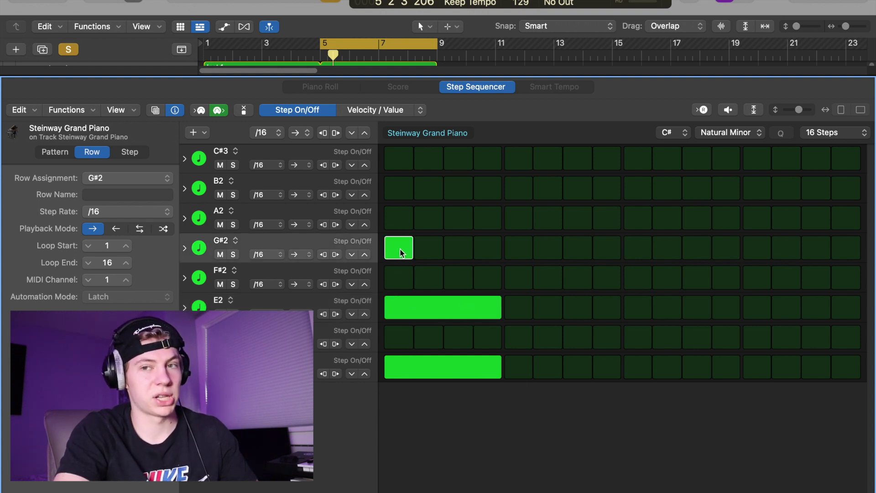
{"action": "left_click_drag", "start_coordinate": [410, 253], "coordinate": [496, 258]}
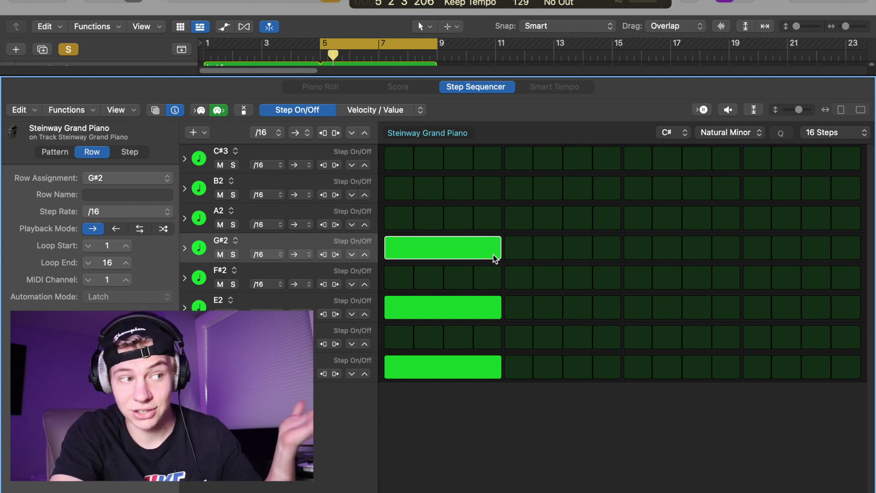
{"action": "key", "text": "space"}
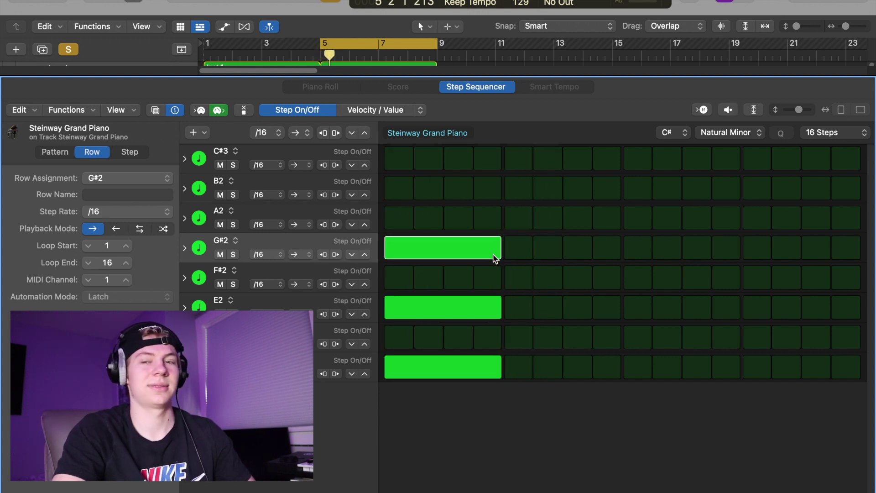
Add a C#2–F#2–A2 chord on steps 5–8, G#2 at step 9, E2 at step 11, and C#2 on steps 13–16.
{"action": "left_click", "coordinate": [518, 370]}
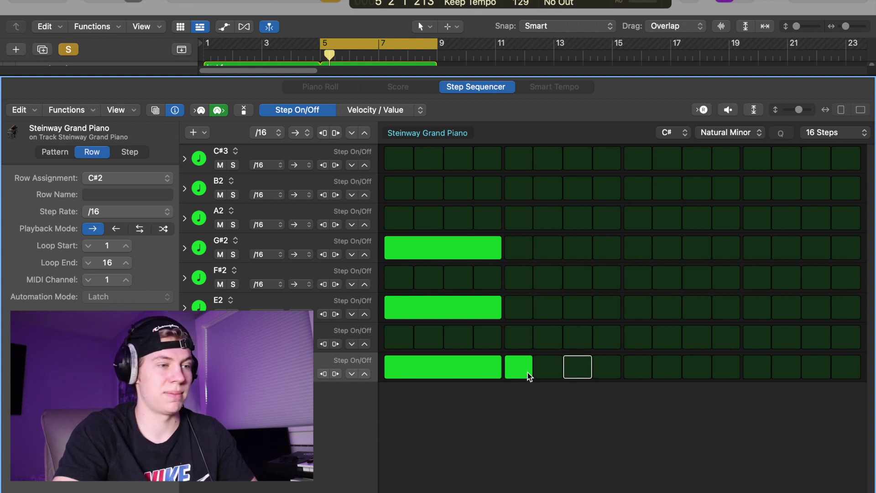
{"action": "mouse_move", "coordinate": [529, 376]}
{"action": "left_mouse_down"}
{"action": "mouse_move", "coordinate": [528, 368]}
{"action": "mouse_move", "coordinate": [596, 372]}
{"action": "left_mouse_up"}
{"action": "left_click", "coordinate": [502, 313]}
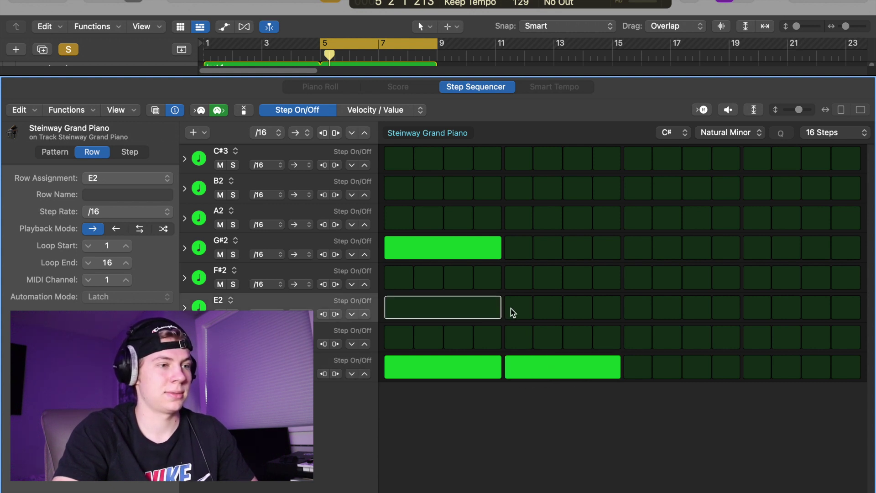
{"action": "left_click", "coordinate": [500, 313]}
{"action": "left_click_drag", "start_coordinate": [511, 286], "coordinate": [602, 284]}
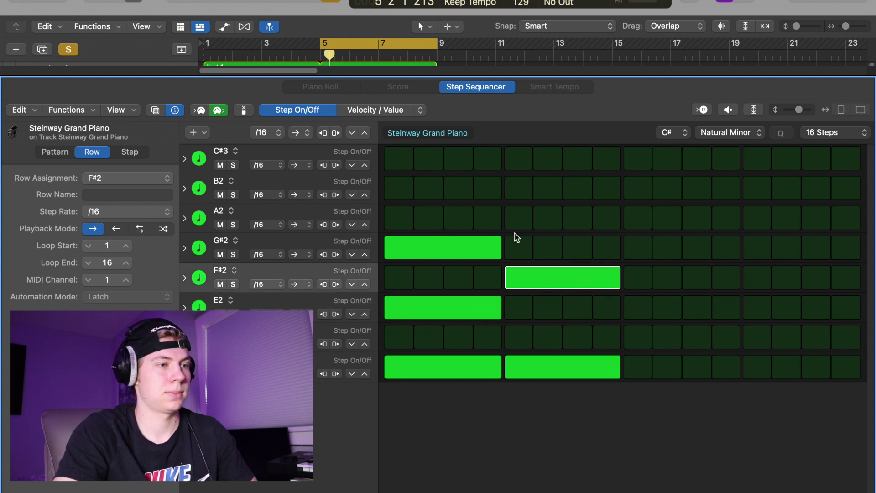
{"action": "left_click_drag", "start_coordinate": [513, 225], "coordinate": [600, 229]}
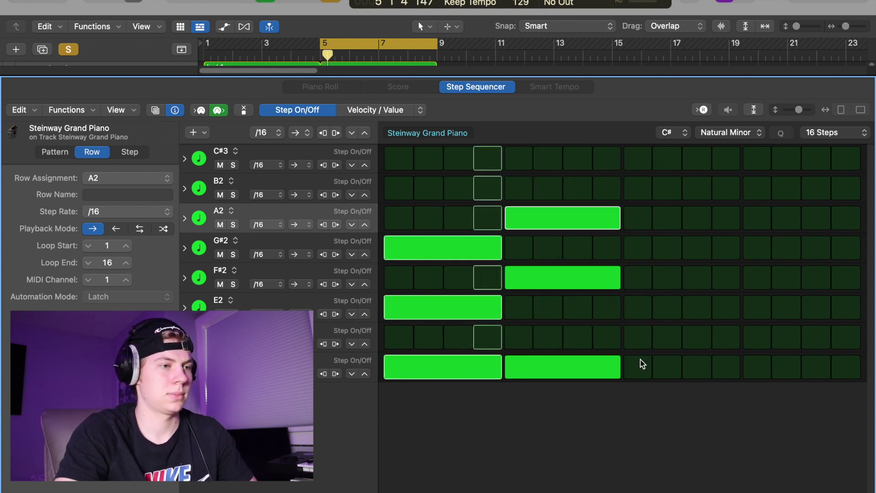
{"action": "left_click", "coordinate": [633, 248]}
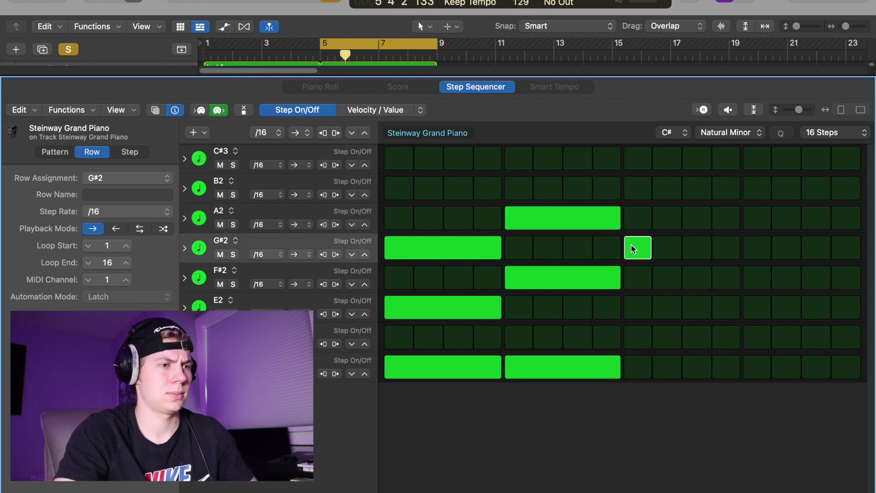
{"action": "left_click", "coordinate": [696, 279]}
{"action": "left_click", "coordinate": [699, 287]}
{"action": "left_click", "coordinate": [699, 310]}
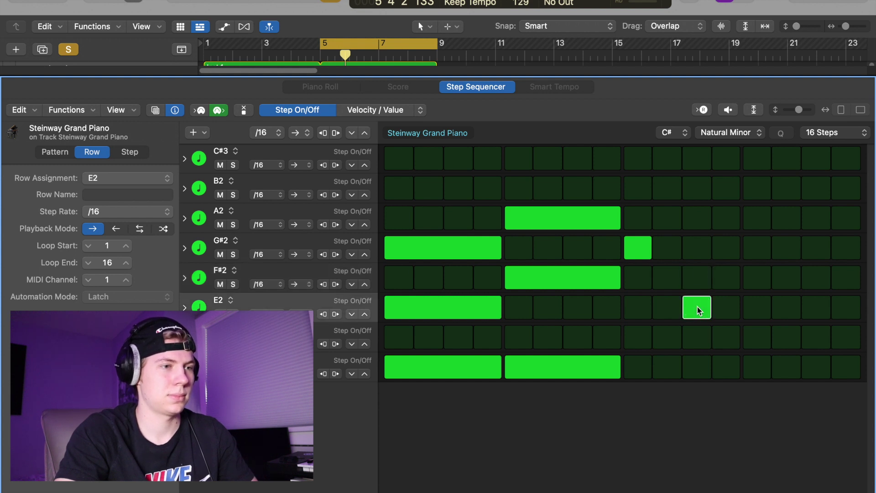
{"action": "left_click", "coordinate": [756, 366]}
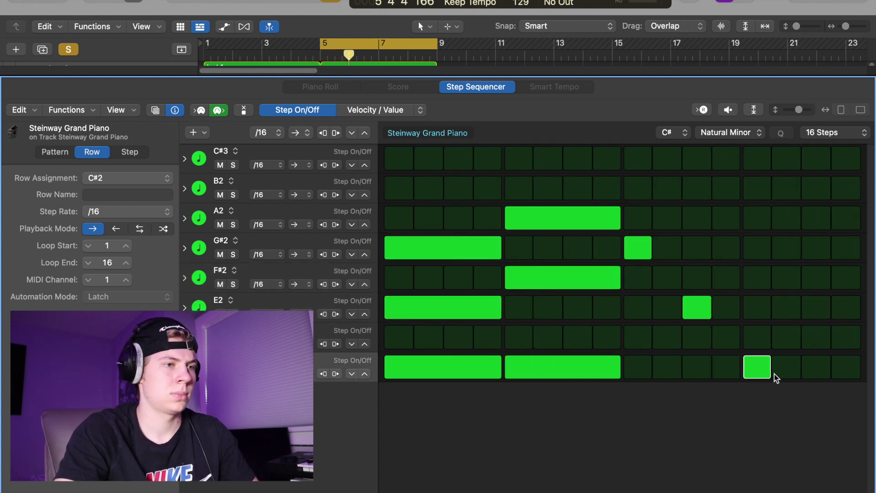
{"action": "left_click_drag", "start_coordinate": [774, 373], "coordinate": [845, 371]}
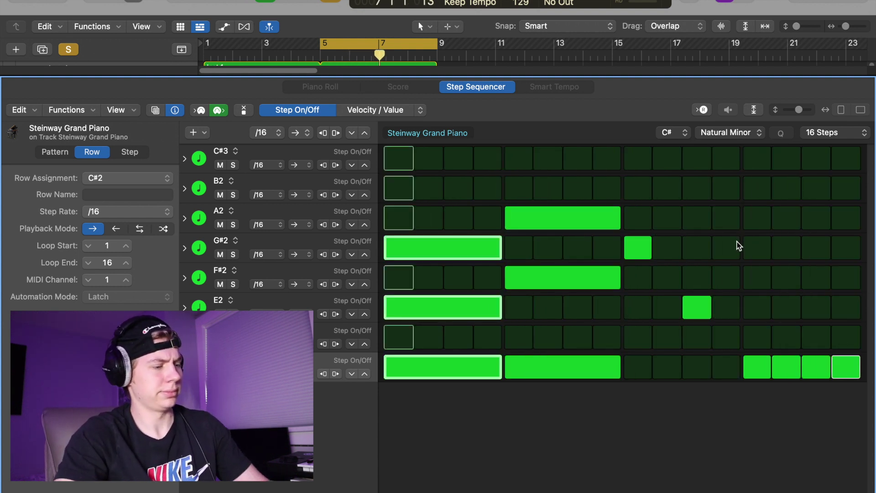
Option-drag a copy of the Steinway Grand Piano pattern region onto the PG GB 808 track.
{"action": "key", "text": "e"}
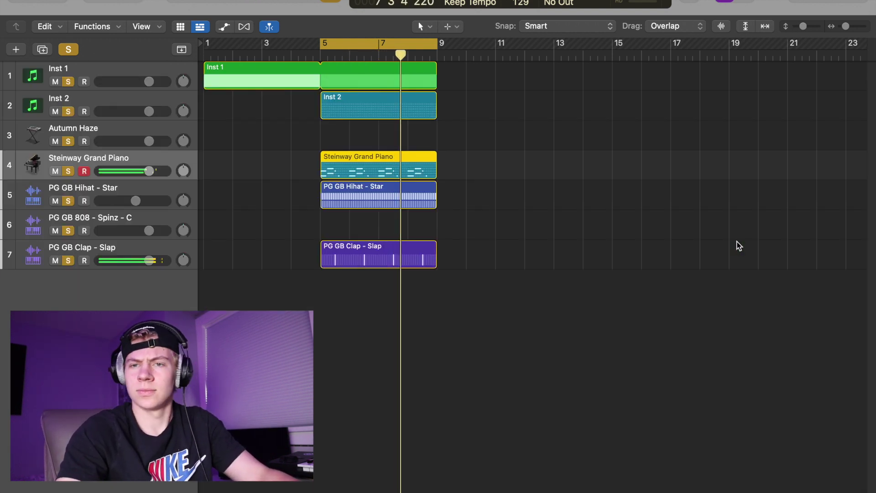
{"action": "left_click", "coordinate": [536, 256]}
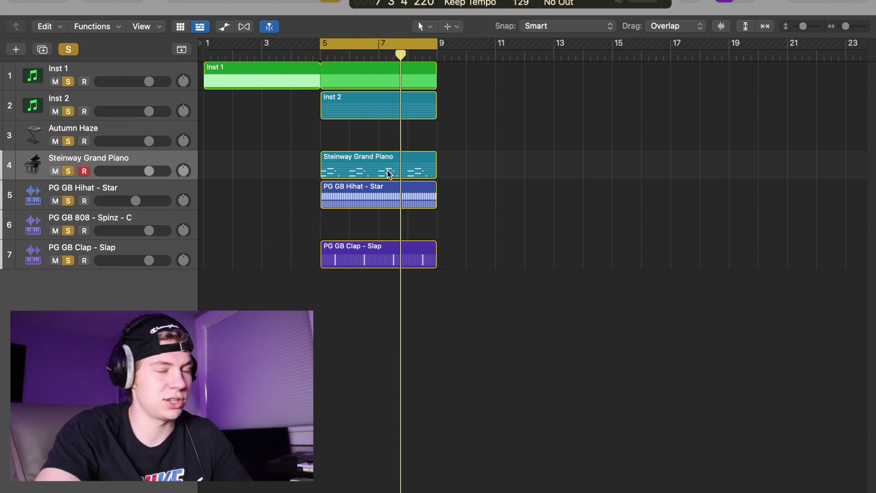
{"action": "left_click_drag", "start_coordinate": [387, 172], "coordinate": [389, 225]}
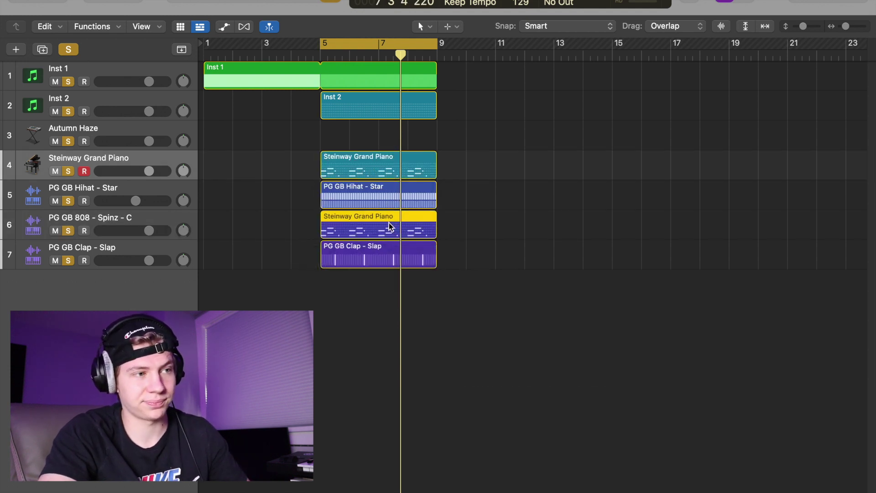
Turn on Mono Mode for the 808 pattern copy and clear the upper chord notes from steps 1–8.
{"action": "double_click", "coordinate": [389, 226]}
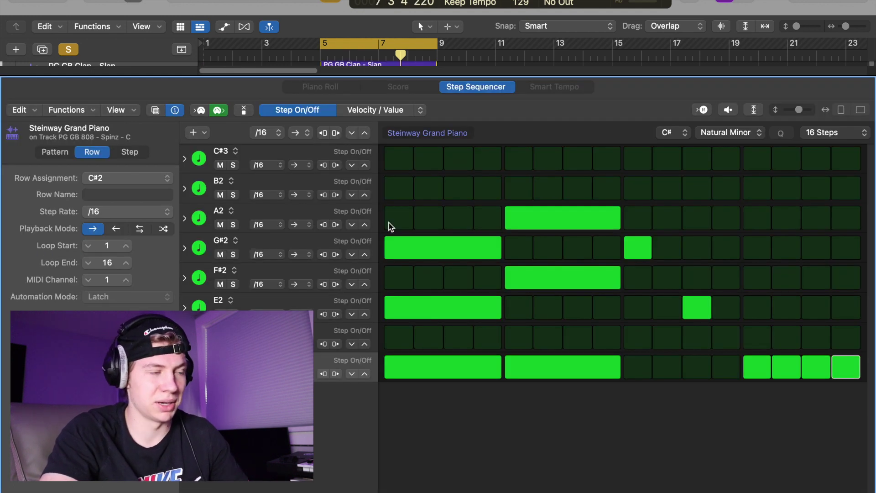
{"action": "left_click", "coordinate": [245, 112]}
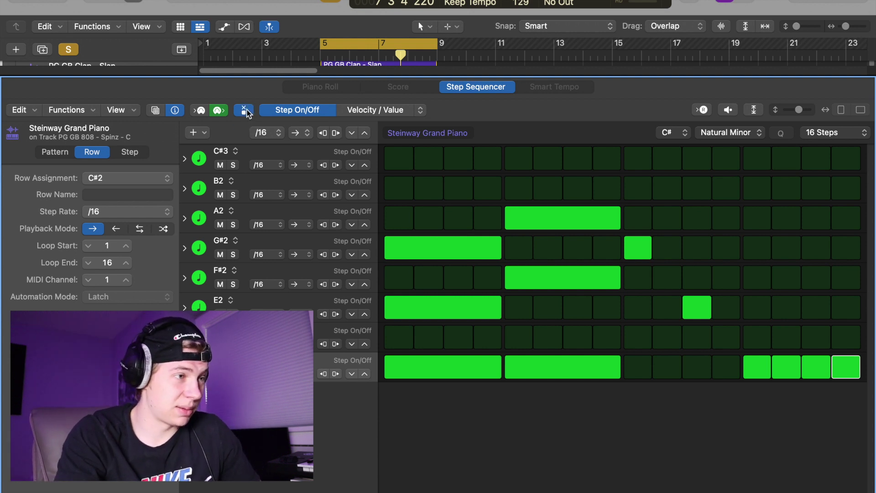
{"action": "right_click", "coordinate": [430, 252]}
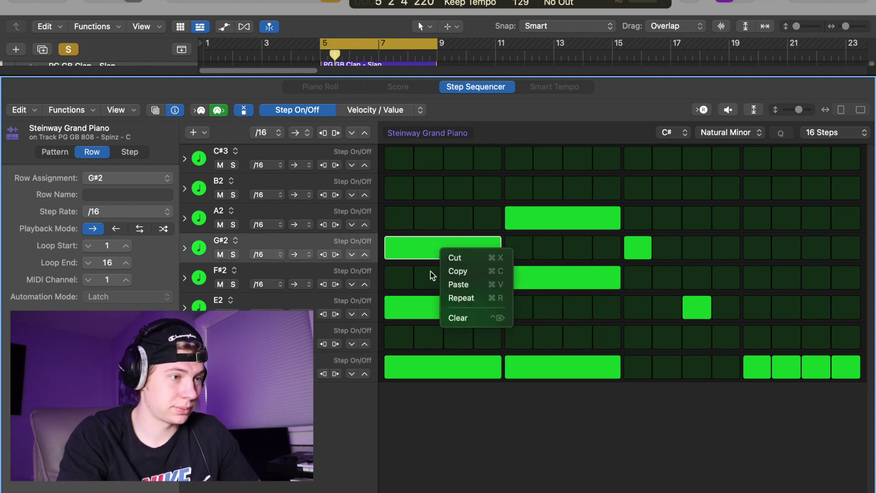
{"action": "key", "text": "Escape"}
{"action": "key", "text": "Delete"}
{"action": "left_click", "coordinate": [420, 257]}
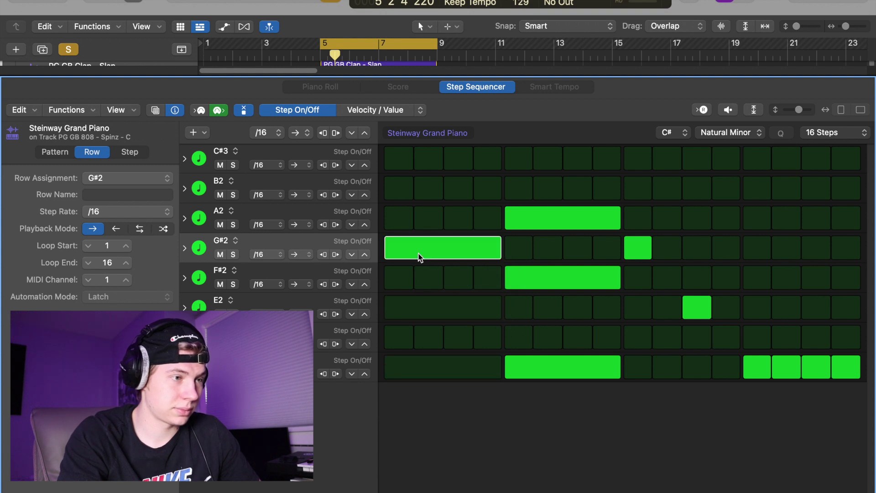
{"action": "left_click", "coordinate": [429, 219]}
{"action": "left_click", "coordinate": [432, 247]}
{"action": "left_click", "coordinate": [427, 222]}
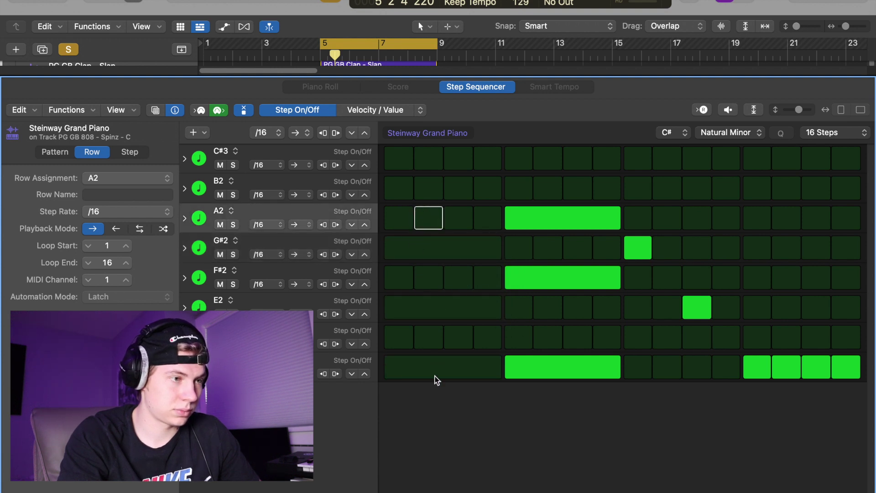
{"action": "left_click", "coordinate": [432, 343]}
{"action": "left_click", "coordinate": [442, 367]}
{"action": "left_click", "coordinate": [439, 345]}
{"action": "left_click", "coordinate": [552, 249]}
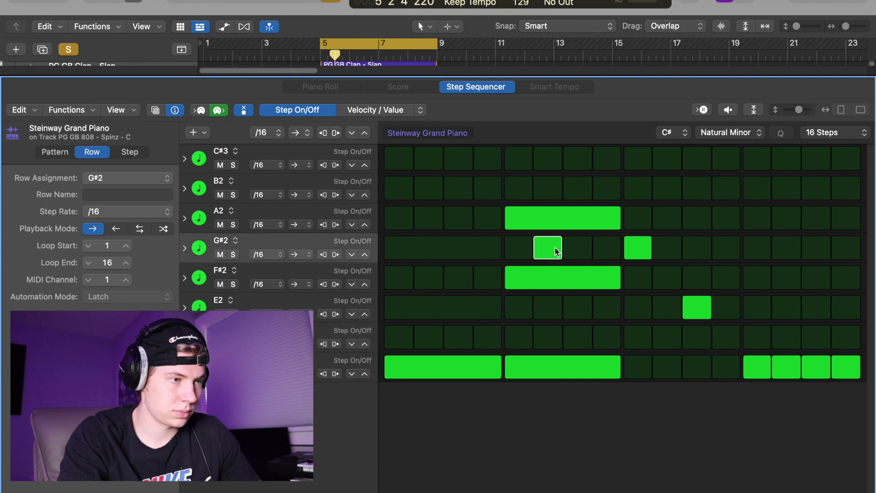
{"action": "left_click", "coordinate": [553, 250]}
{"action": "left_click", "coordinate": [568, 279]}
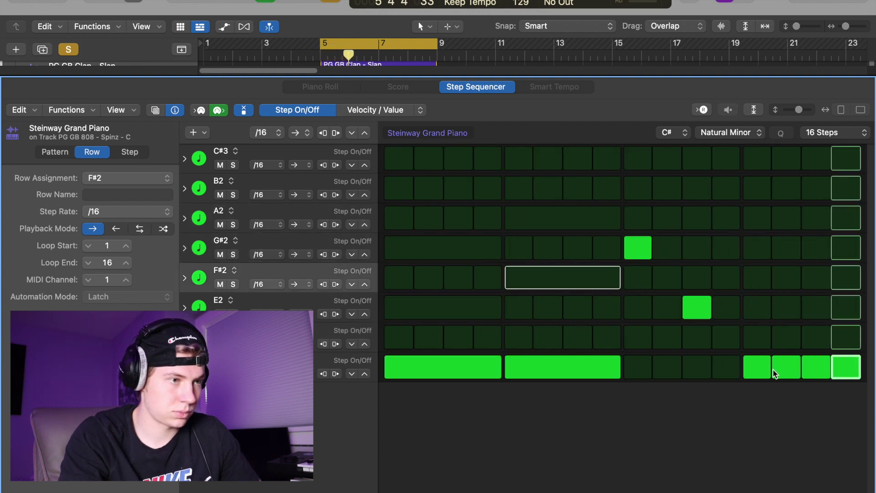
Rebuild the C#2 row as a short note on steps 1–2 and a held note through step 8.
{"action": "left_click", "coordinate": [495, 378]}
{"action": "left_click", "coordinate": [497, 380]}
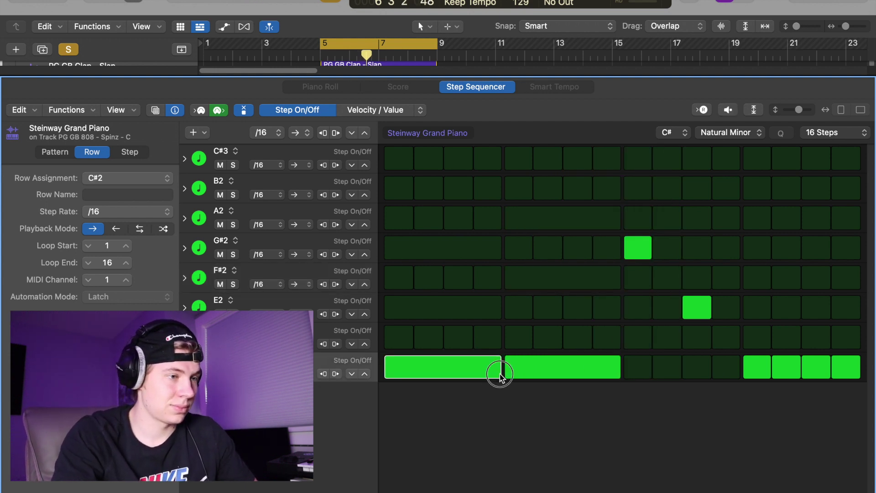
{"action": "left_click", "coordinate": [480, 376]}
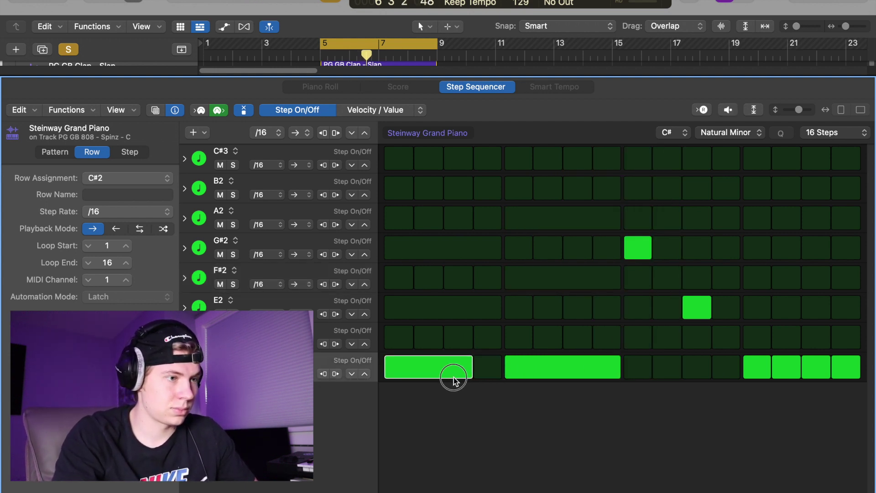
{"action": "left_click", "coordinate": [455, 377]}
{"action": "left_click", "coordinate": [532, 368]}
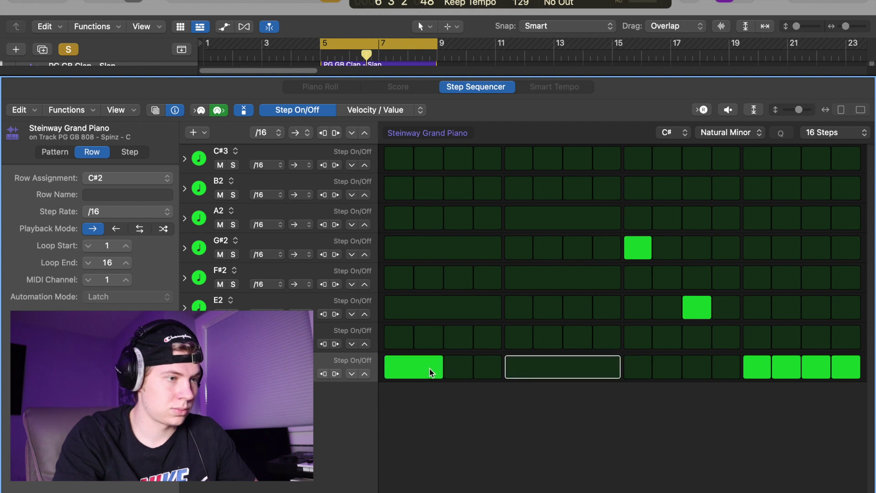
{"action": "left_click", "coordinate": [459, 373]}
{"action": "left_click_drag", "start_coordinate": [470, 376], "coordinate": [616, 370]}
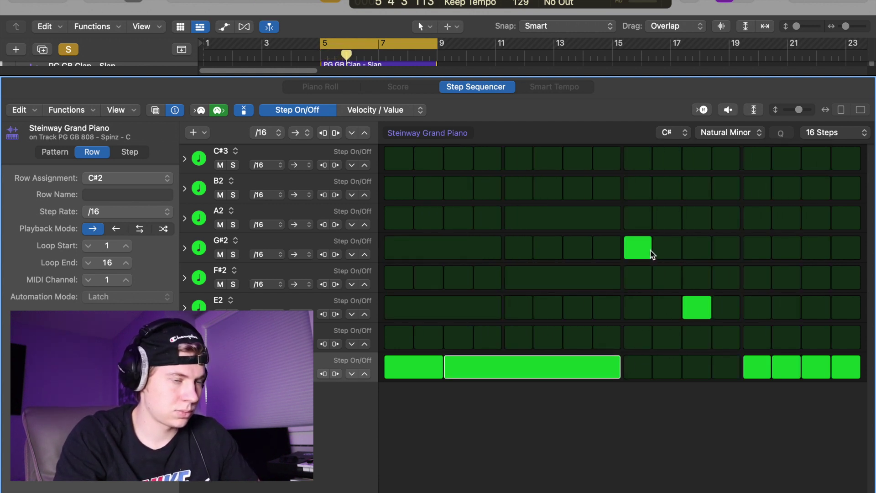
Hold G#2 across steps 7–12, remove the step-11 E2, and set C#2 on steps 1–6 and 13–16.
{"action": "left_click_drag", "start_coordinate": [652, 254], "coordinate": [733, 254]}
{"action": "left_click", "coordinate": [706, 314]}
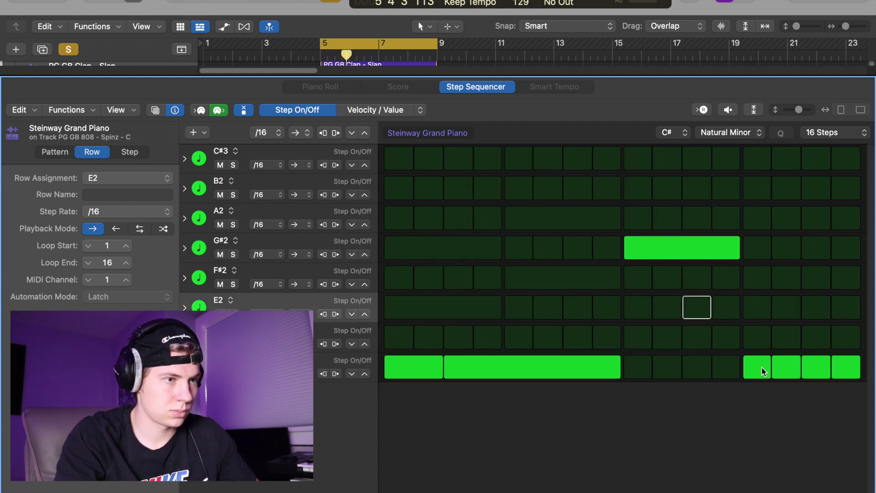
{"action": "left_click_drag", "start_coordinate": [763, 371], "coordinate": [838, 385]}
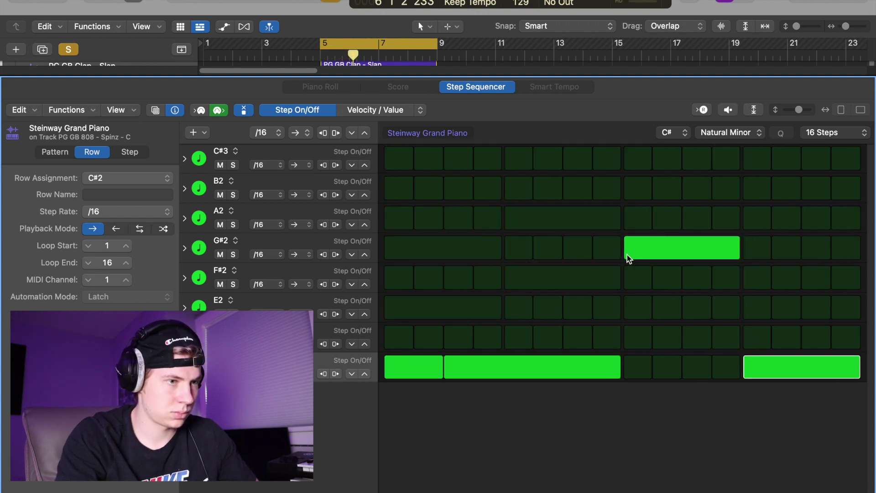
{"action": "left_click_drag", "start_coordinate": [625, 257], "coordinate": [722, 260]}
{"action": "left_click", "coordinate": [604, 373]}
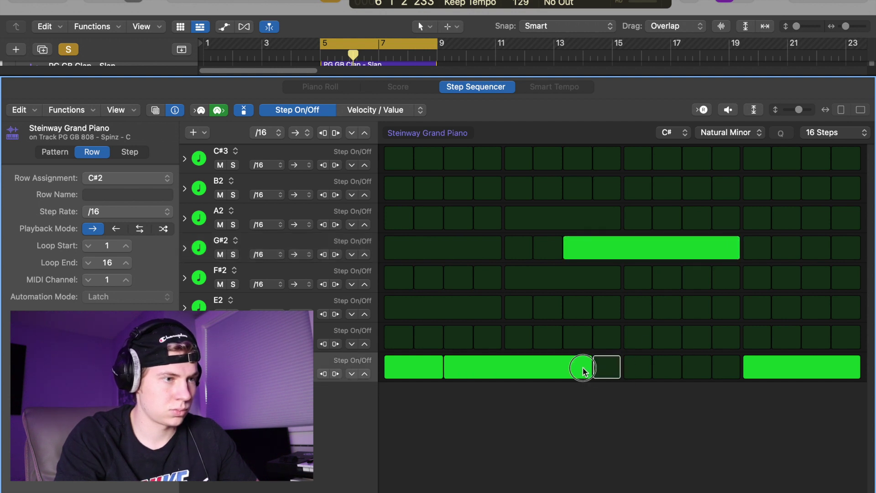
{"action": "left_click_drag", "start_coordinate": [584, 373], "coordinate": [557, 372]}
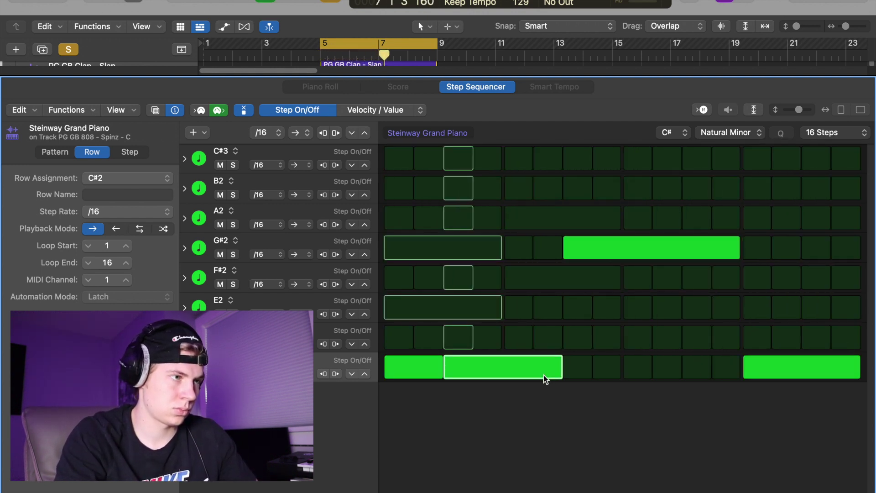
{"action": "key", "text": "e"}
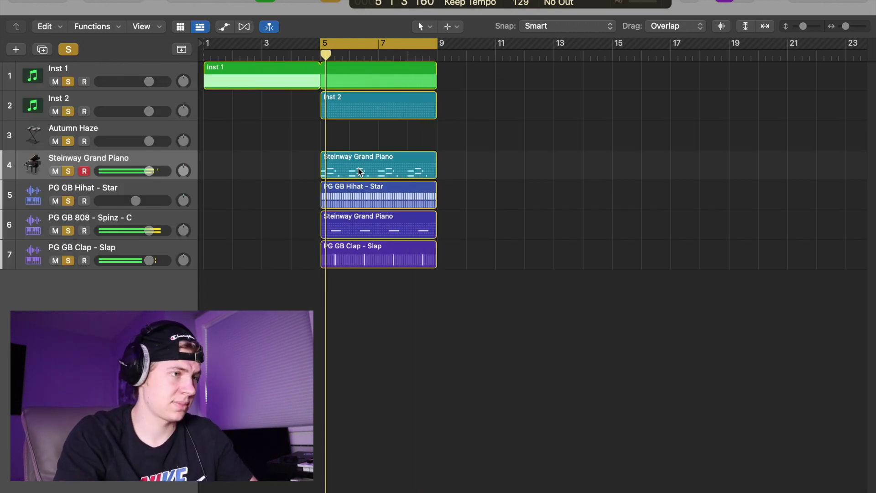
Move the Steinway Grand Piano pattern region onto the Autumn Haze track and select the hi-hat track.
{"action": "left_click_drag", "start_coordinate": [346, 166], "coordinate": [352, 144]}
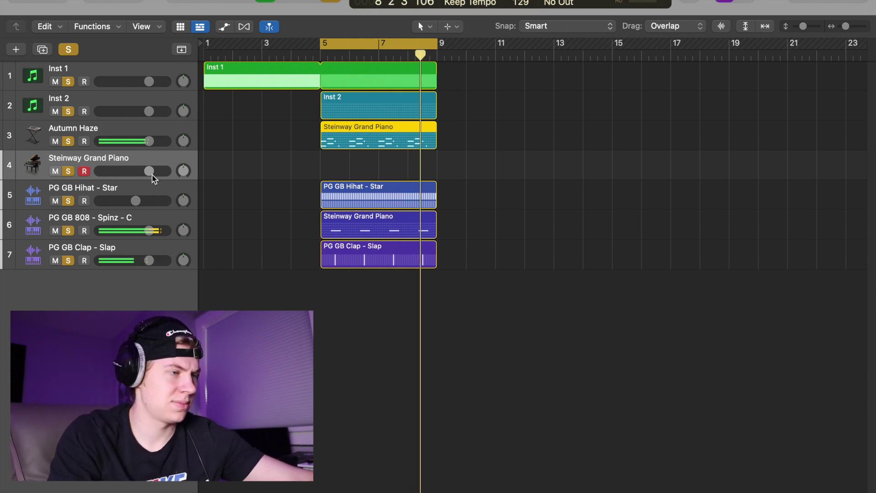
{"action": "left_click", "coordinate": [71, 207]}
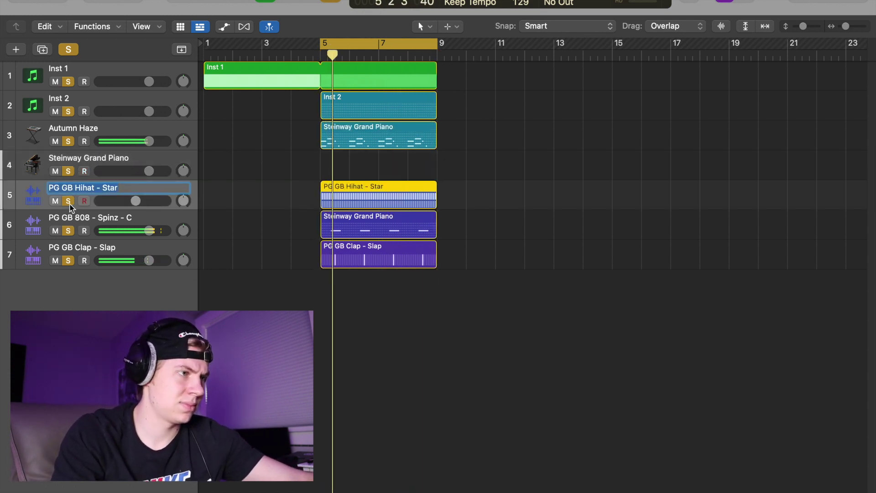
Switch off every step in the hi-hat pattern's Filter Cutoff row.
{"action": "double_click", "coordinate": [365, 194]}
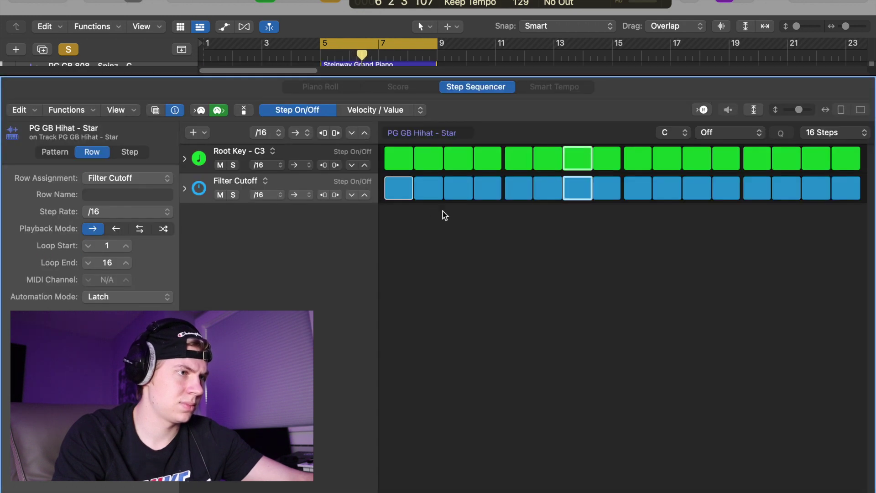
{"action": "left_click_drag", "start_coordinate": [407, 189], "coordinate": [847, 188]}
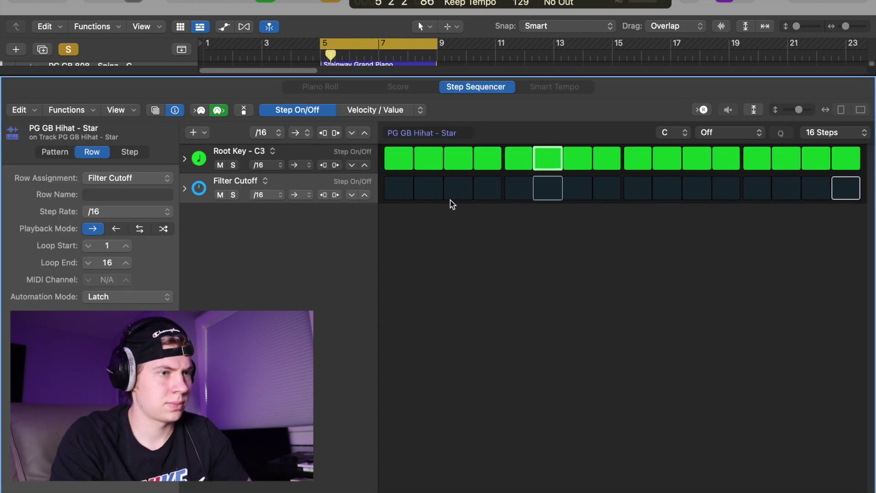
{"action": "key", "text": "e"}
Change the hi-hat pattern step rate from /16 to /8 and replay from the cycle start.
{"action": "key", "text": "i"}
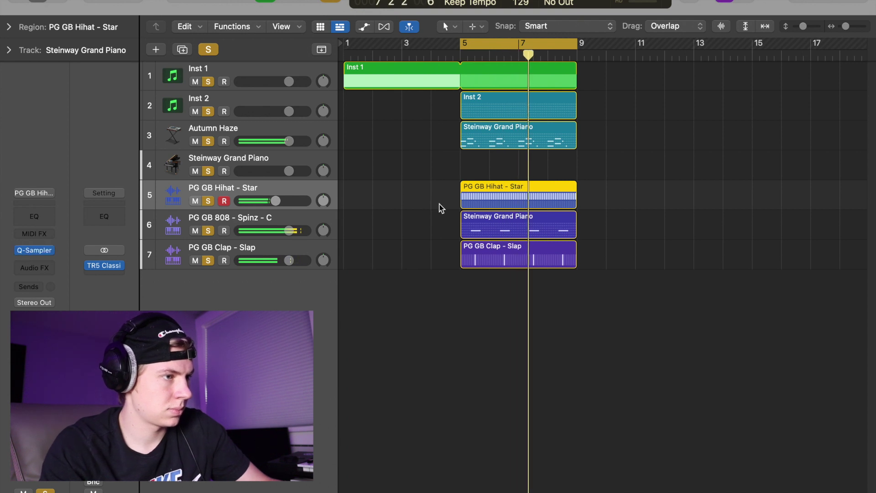
{"action": "double_click", "coordinate": [493, 201]}
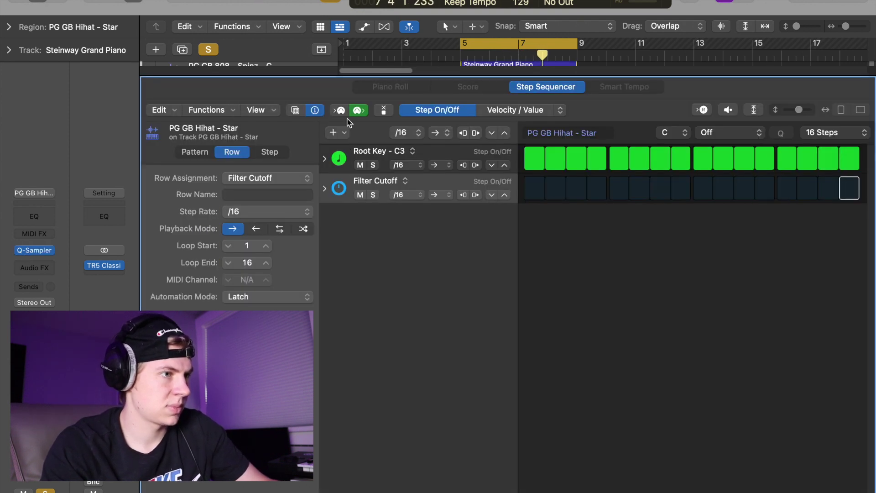
{"action": "left_click", "coordinate": [403, 132]}
{"action": "left_click", "coordinate": [402, 120]}
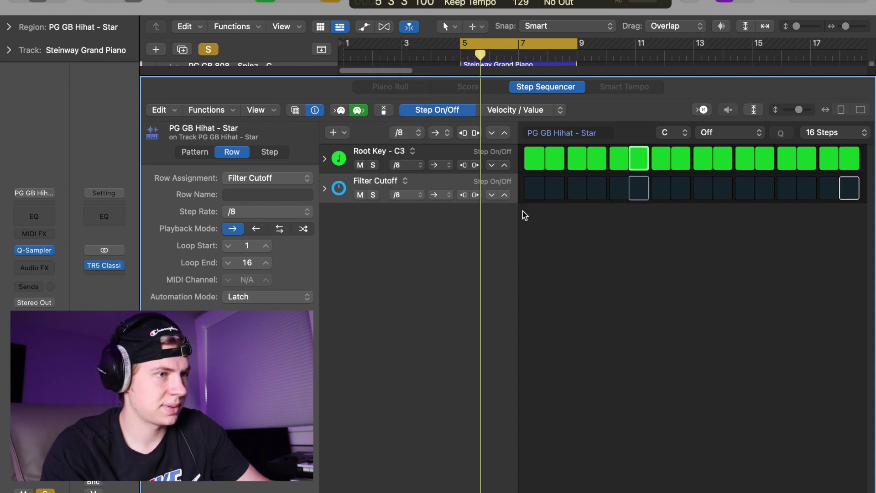
{"action": "key", "text": "e"}
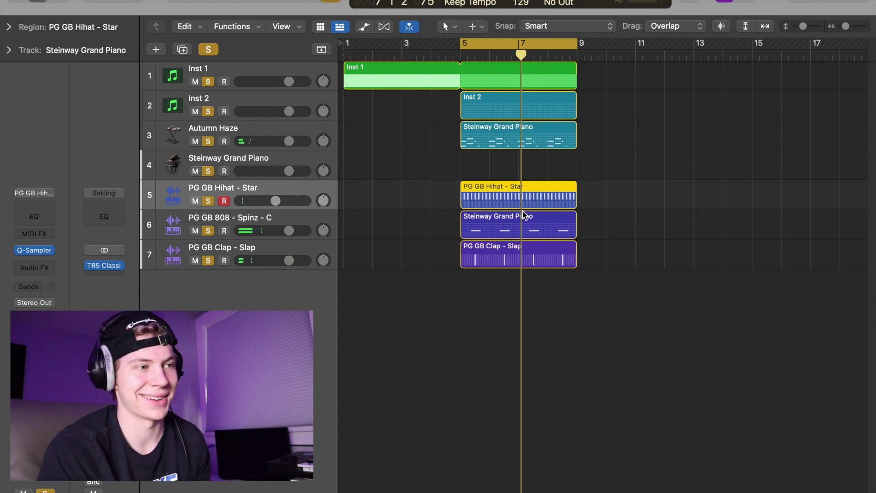
{"action": "key", "text": "space"}
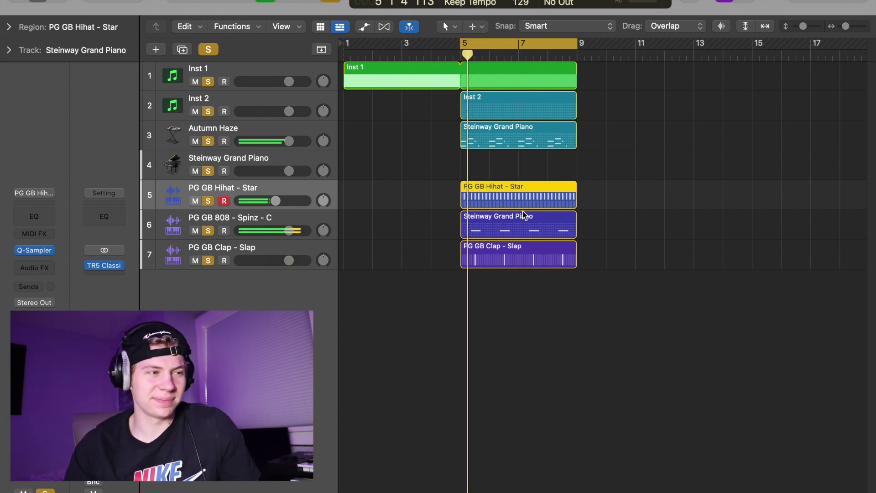
Add a new software instrument track, Inst 8, and create an empty pattern region on it.
{"action": "left_click", "coordinate": [315, 174]}
{"action": "left_click", "coordinate": [247, 204]}
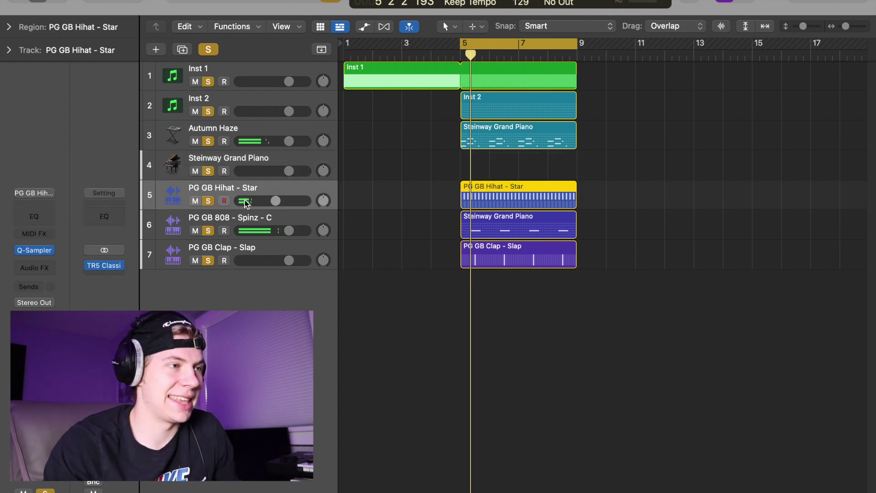
{"action": "left_click", "coordinate": [236, 249]}
{"action": "left_click", "coordinate": [156, 49]}
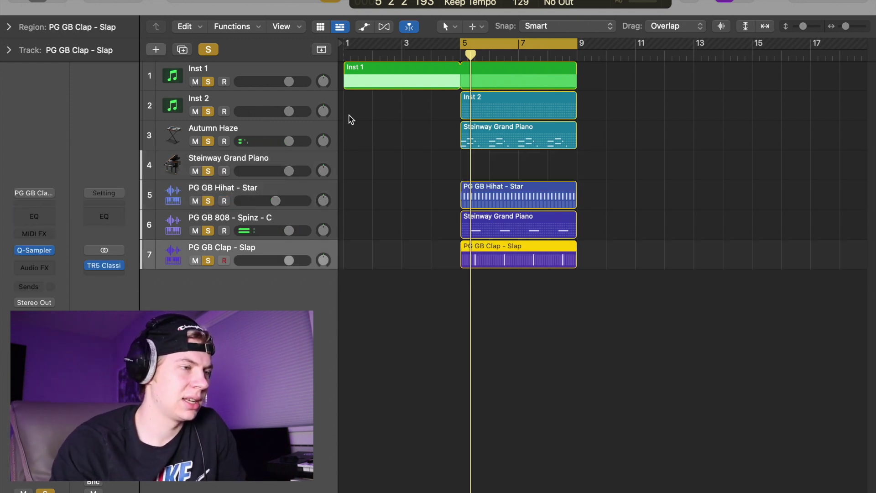
{"action": "left_click", "coordinate": [626, 374]}
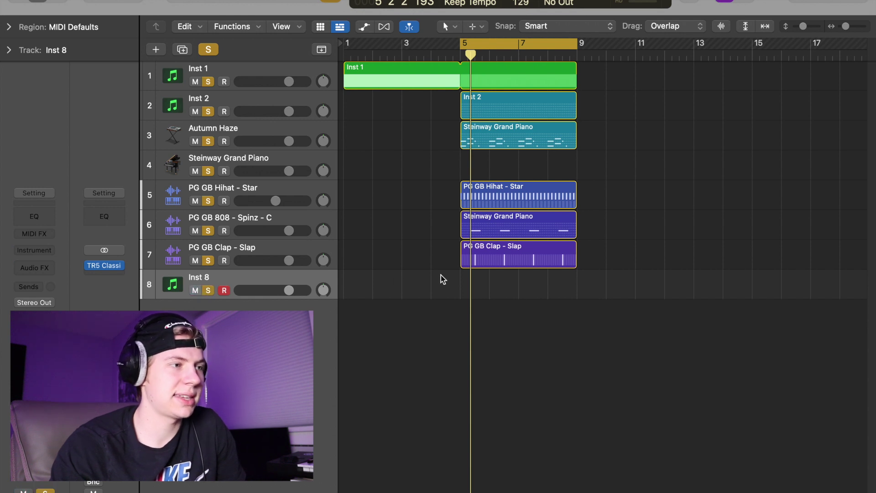
{"action": "right_click", "coordinate": [459, 284]}
{"action": "left_click", "coordinate": [481, 300]}
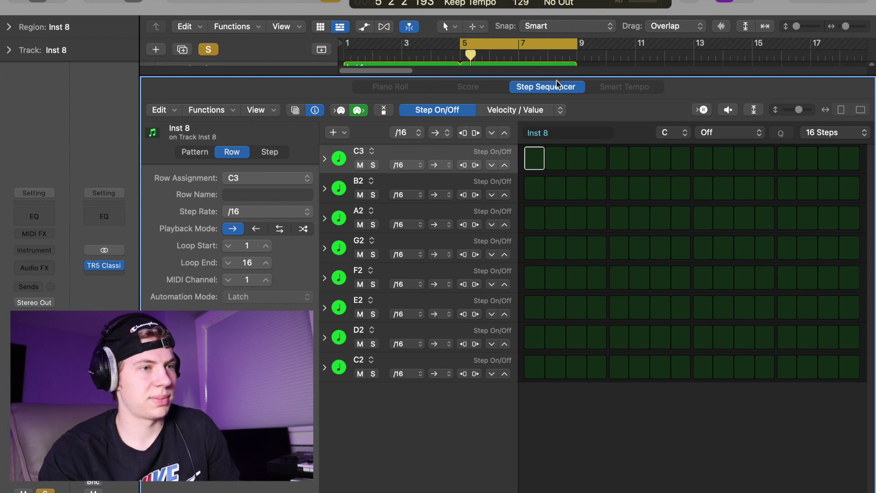
Set the Inst 8 pattern key to E Natural Minor and check the project key signature.
{"action": "left_click", "coordinate": [739, 134]}
{"action": "left_click", "coordinate": [726, 161]}
{"action": "left_click", "coordinate": [675, 132]}
{"action": "left_click", "coordinate": [679, 190]}
{"action": "left_click", "coordinate": [541, 3]}
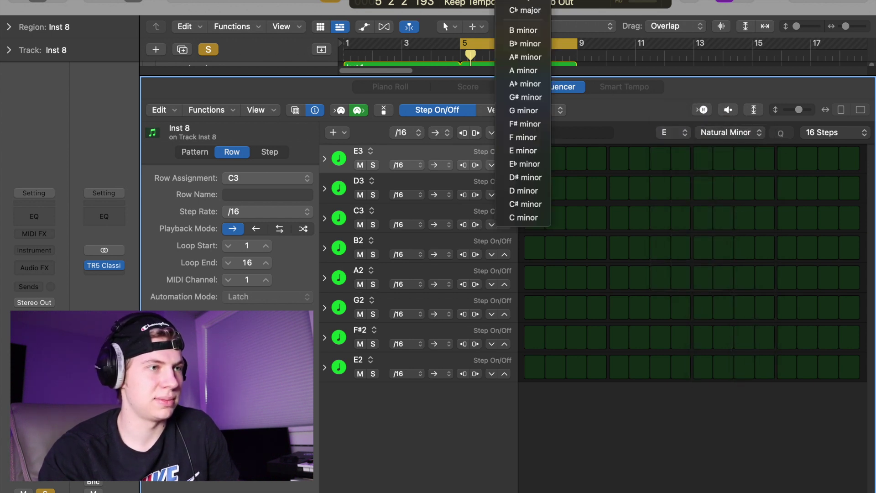
{"action": "left_click", "coordinate": [524, 150]}
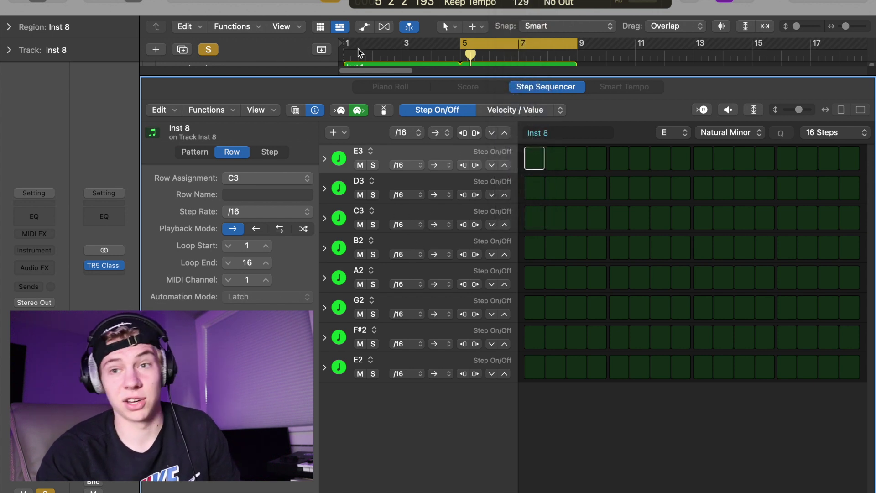
Apply Transpose to Project Key so the rows follow C Major, then turn on steps 3–10 of the F2 row.
{"action": "left_click", "coordinate": [212, 110]}
{"action": "left_click", "coordinate": [172, 118]}
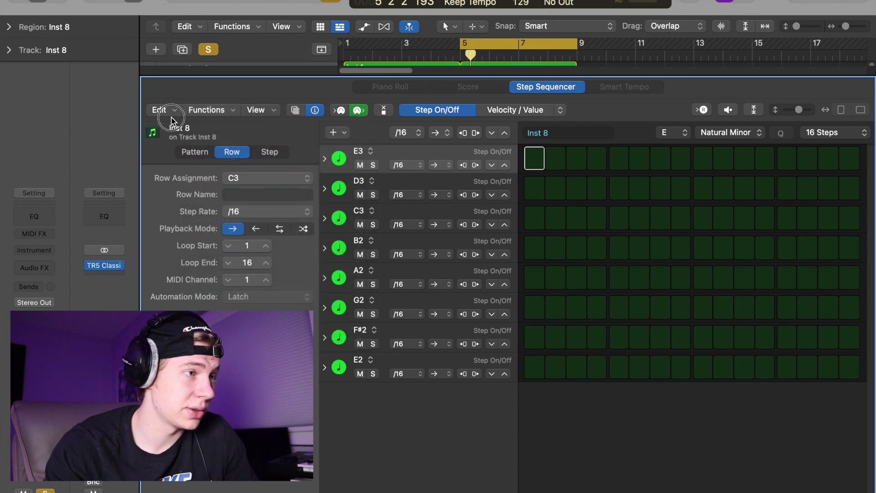
{"action": "left_click", "coordinate": [160, 110]}
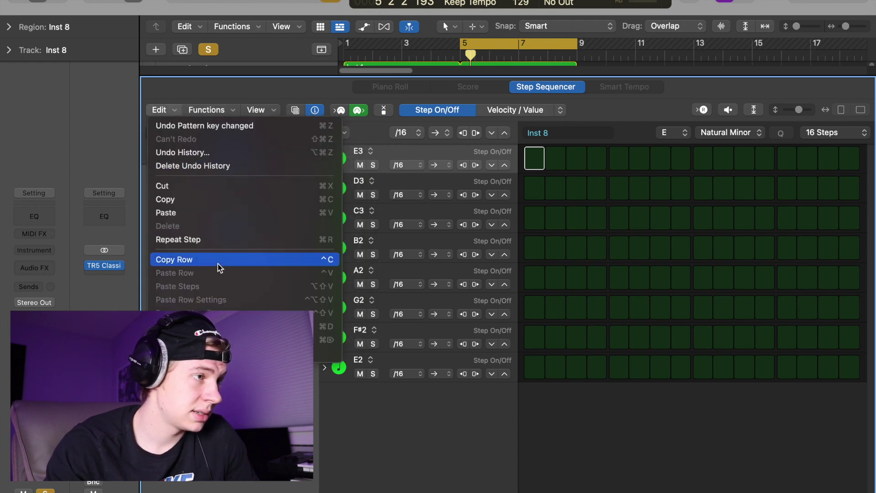
{"action": "left_click", "coordinate": [196, 110]}
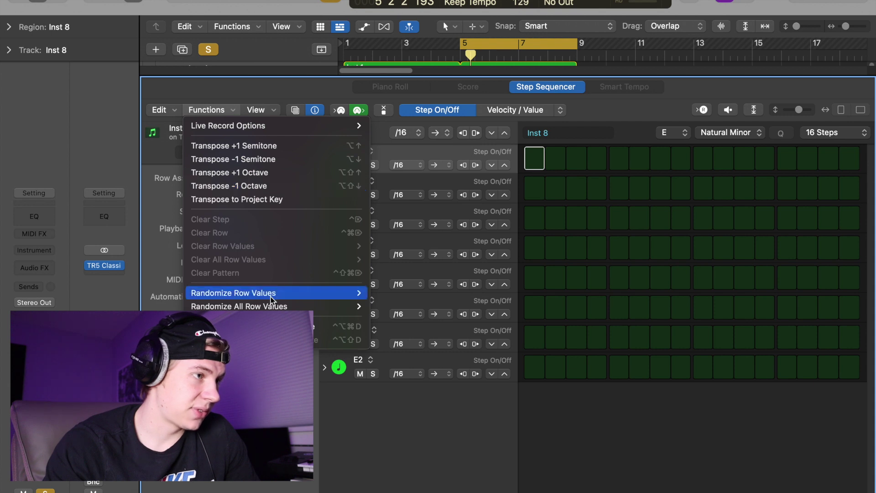
{"action": "mouse_move", "coordinate": [272, 305]}
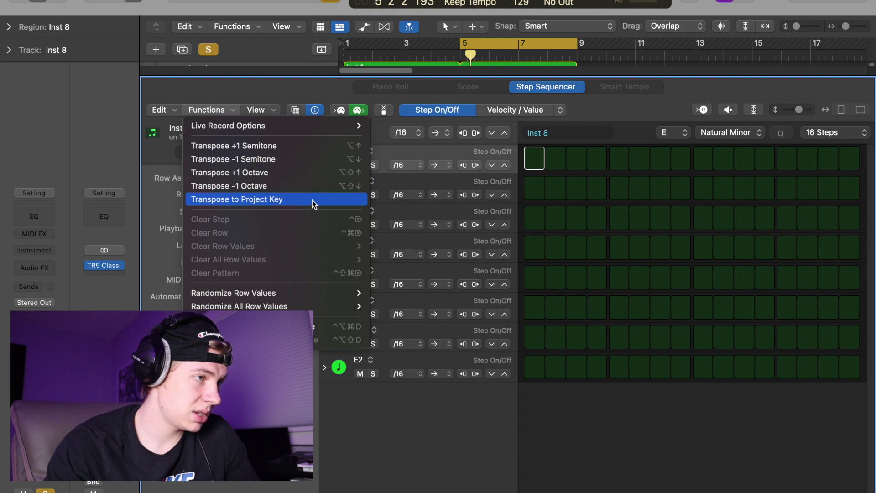
{"action": "left_click", "coordinate": [314, 203]}
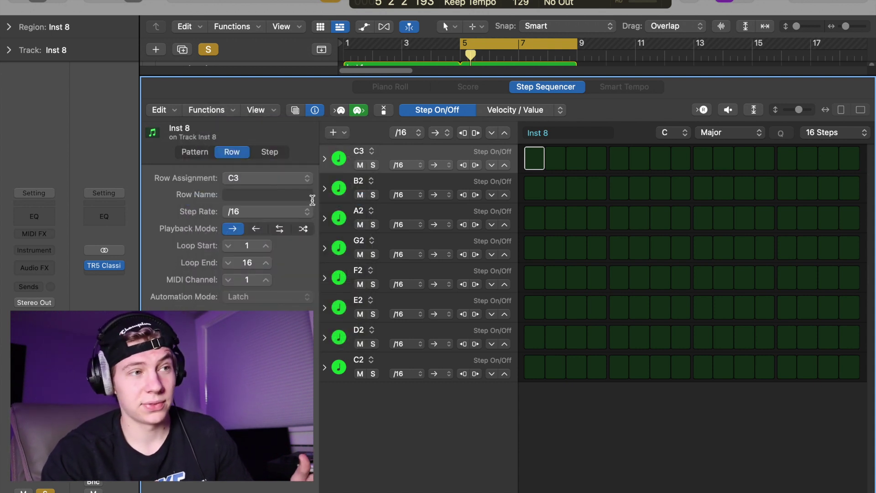
{"action": "mouse_move", "coordinate": [573, 276]}
{"action": "left_mouse_down"}
{"action": "mouse_move", "coordinate": [761, 261]}
{"action": "mouse_move", "coordinate": [736, 276]}
{"action": "mouse_move", "coordinate": [555, 277]}
{"action": "left_mouse_up"}
Turn off G2 steps 11–12, move the Inst 8 region to bar 5, and open Inst 2's pattern.
{"action": "left_click_drag", "start_coordinate": [761, 261], "coordinate": [752, 260]}
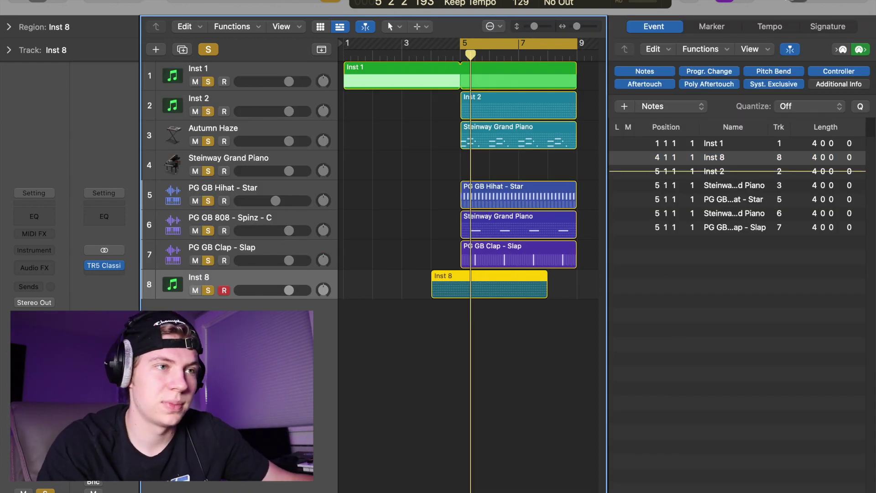
{"action": "key", "text": "e"}
{"action": "left_click", "coordinate": [567, 300]}
{"action": "left_click_drag", "start_coordinate": [524, 297], "coordinate": [546, 299]}
{"action": "left_click", "coordinate": [609, 292]}
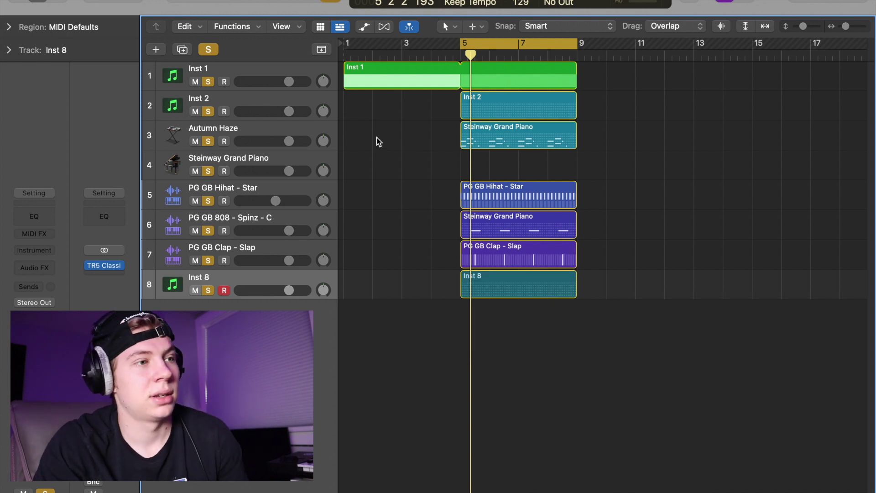
{"action": "double_click", "coordinate": [473, 111]}
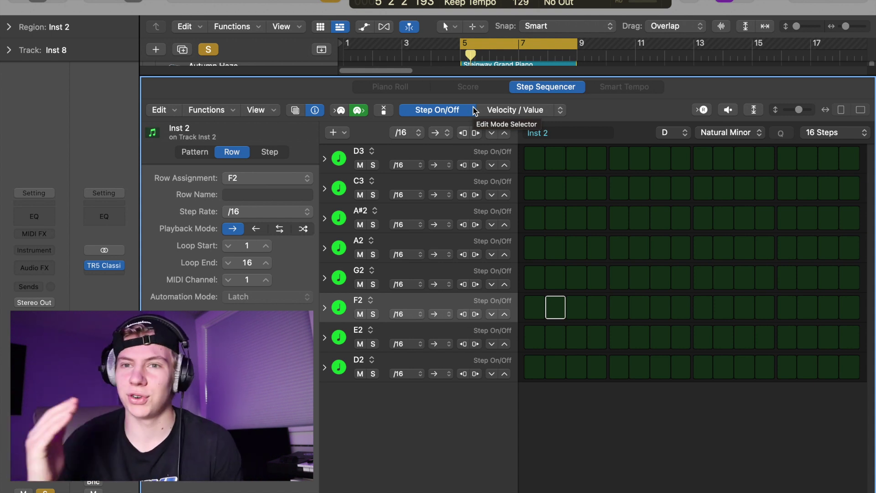
{"action": "key", "text": "e"}
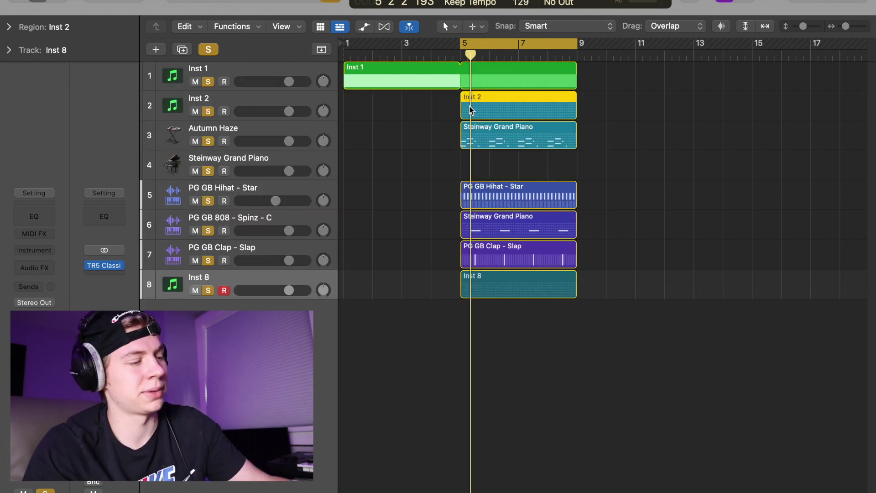